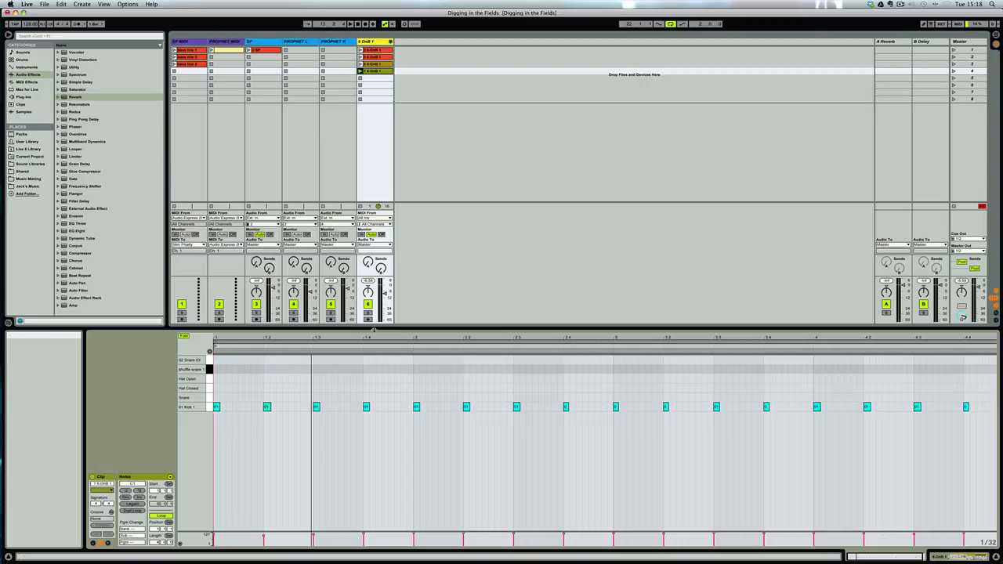
View the second and third clips on the drum track, return to the fourth, and enlarge the MIDI note editor
left_click_drag(374, 327, 372, 334)
left_click(376, 58)
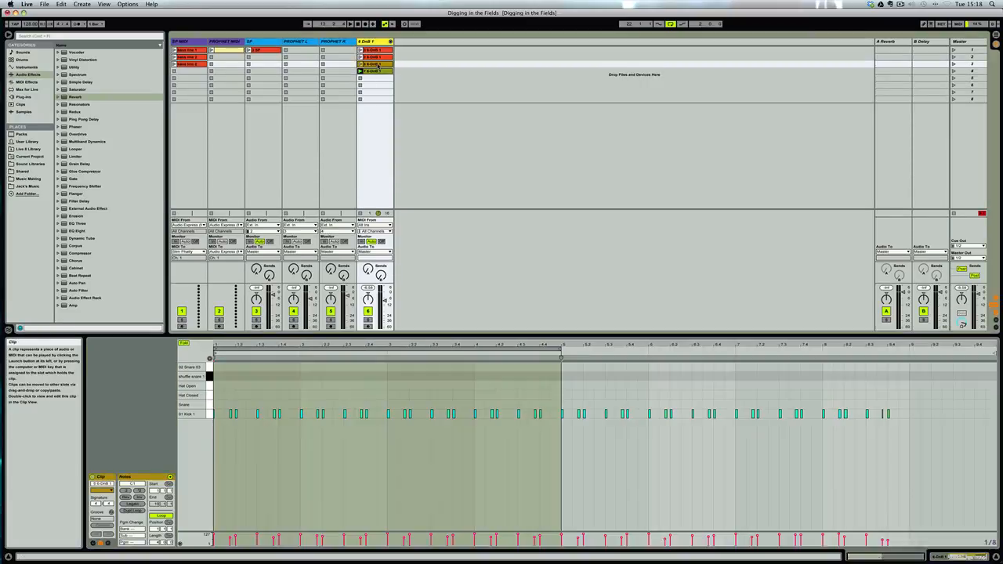
left_click(377, 63)
left_click(377, 71)
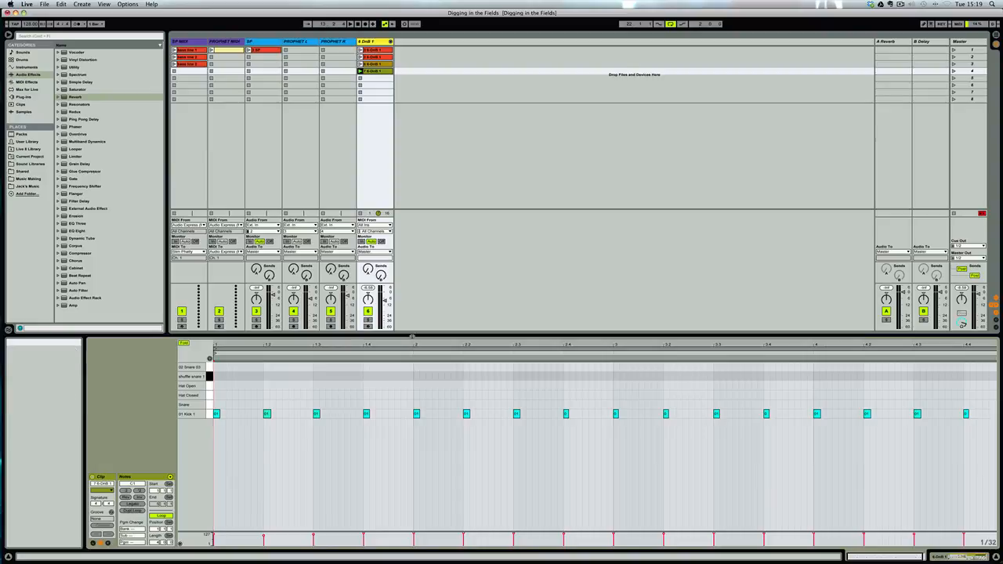
left_click_drag(411, 336, 413, 260)
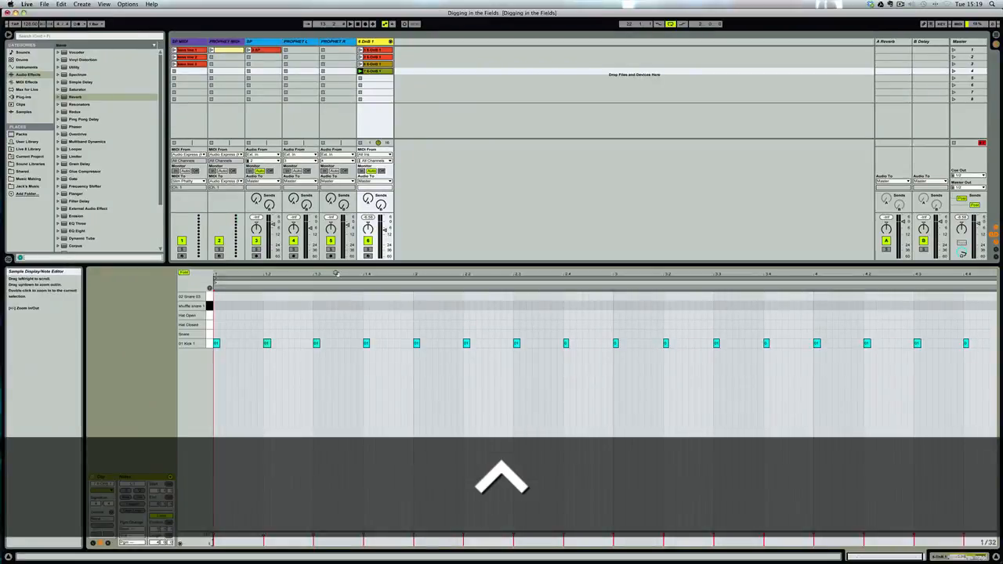
Compare the folded drum rows of the fourth clip with the unfolded piano roll, and leave the editor folded
left_click_drag(336, 273, 334, 317)
mouse_move(326, 273)
left_mouse_down()
mouse_move(327, 317)
mouse_move(327, 273)
left_mouse_up()
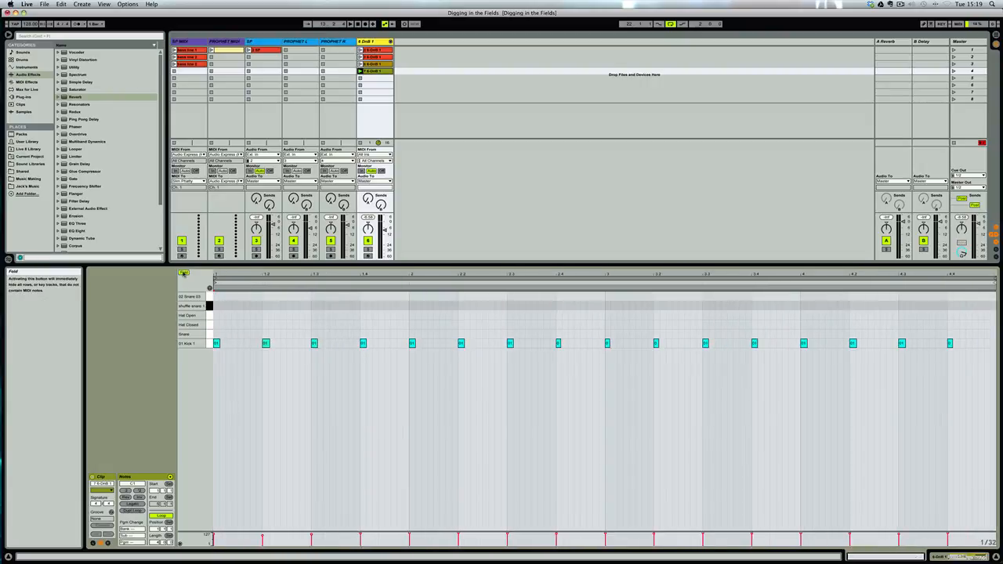
left_click(183, 273)
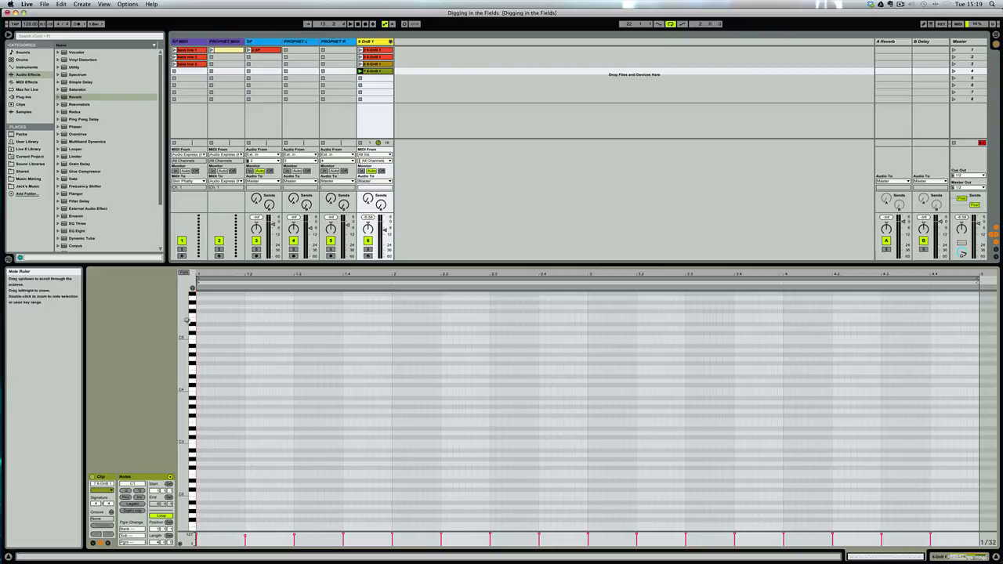
left_click(183, 273)
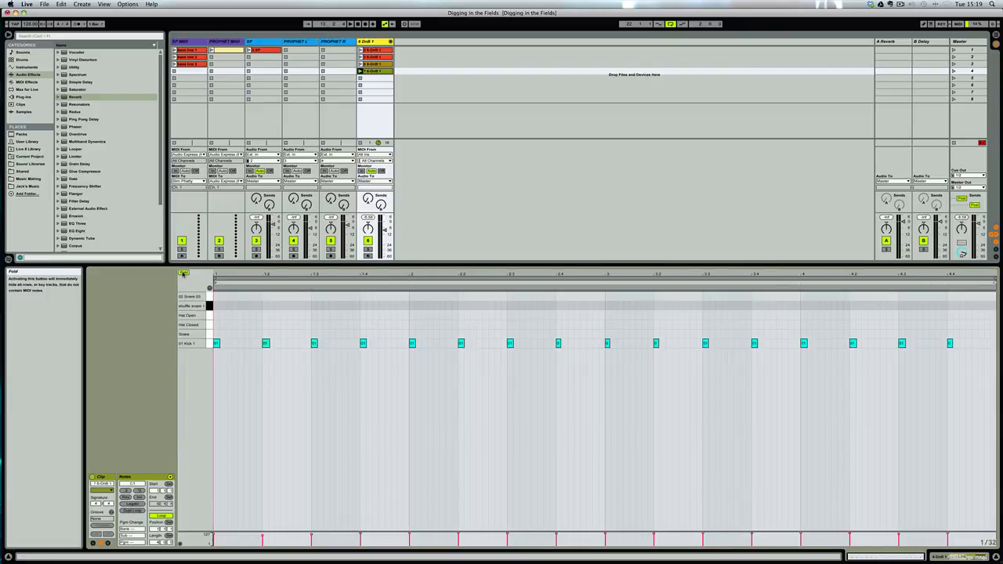
left_click(184, 273)
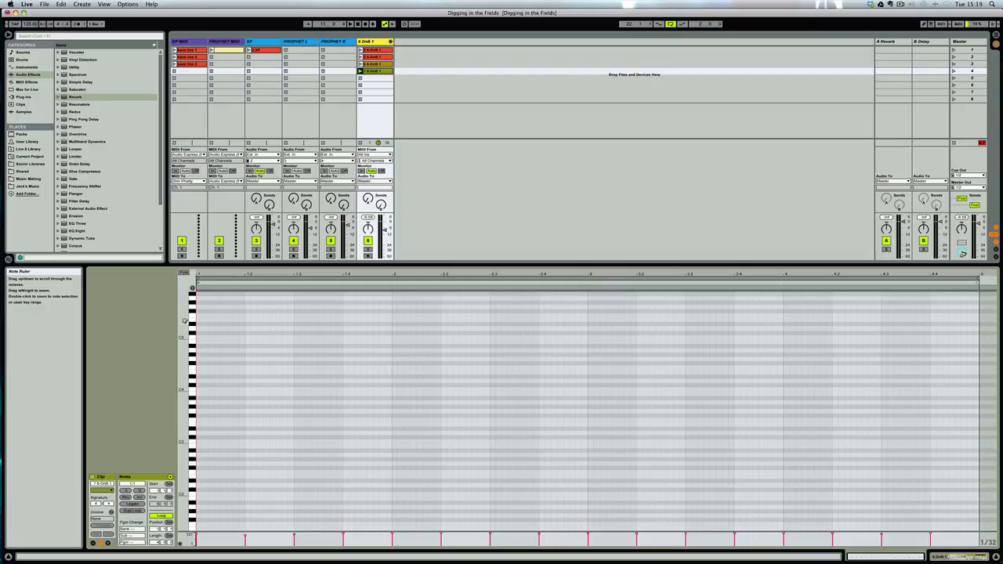
mouse_move(184, 320)
left_mouse_down()
mouse_move(196, 320)
mouse_move(183, 320)
left_mouse_up()
left_click(183, 272)
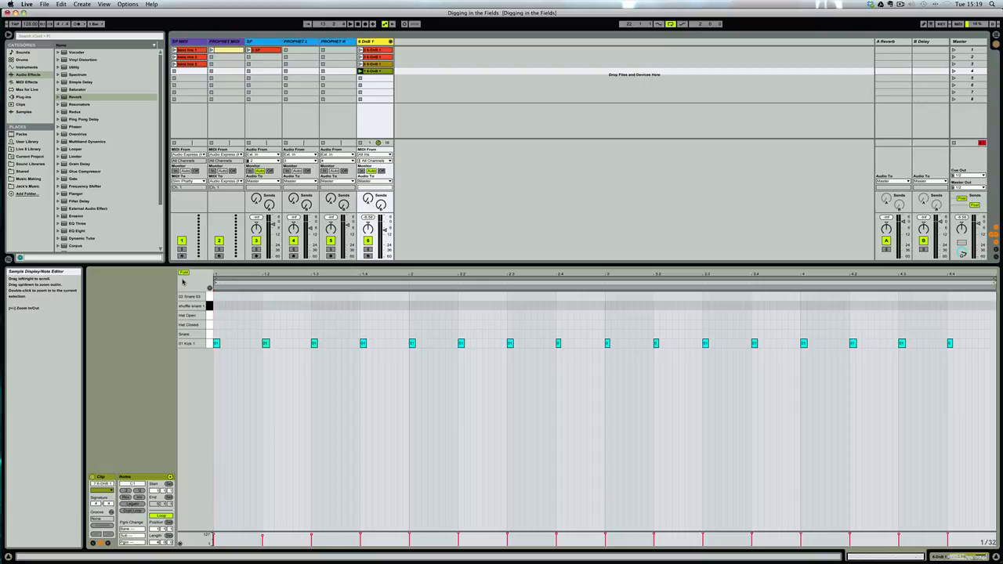
Try a note in the Hat Open row near the clip's start and remove it
double_click(228, 315)
double_click(227, 315)
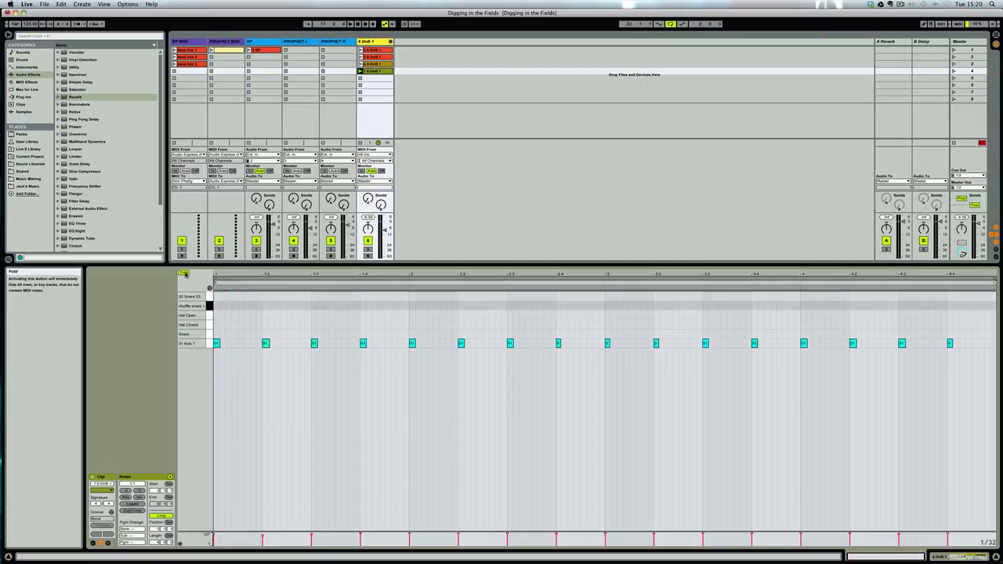
Examine the kick notes both with Fold off, across the whole keyboard range, and with Fold on
left_click(183, 273)
left_click(183, 272)
left_click(184, 272)
left_click(183, 272)
left_click(184, 273)
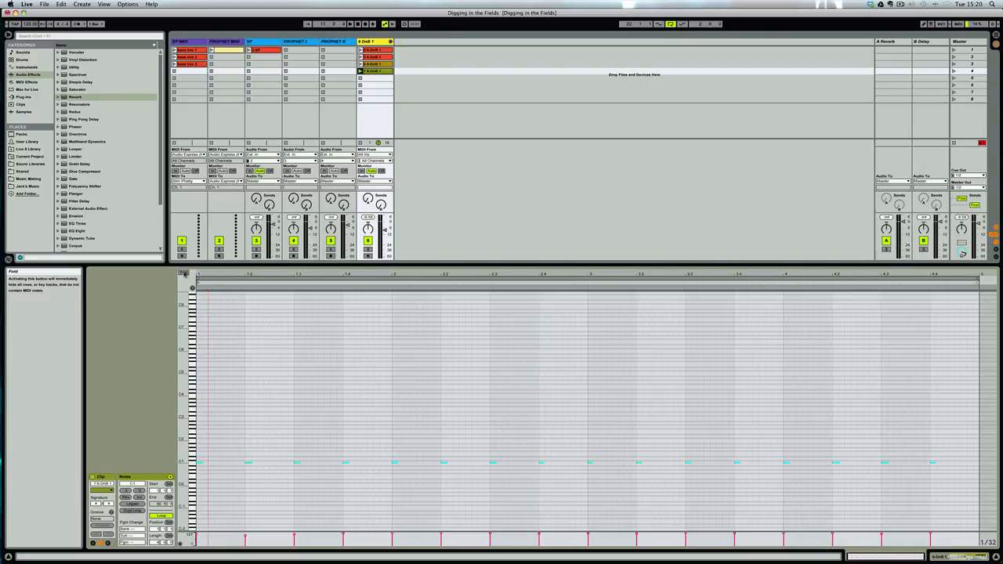
left_click(184, 272)
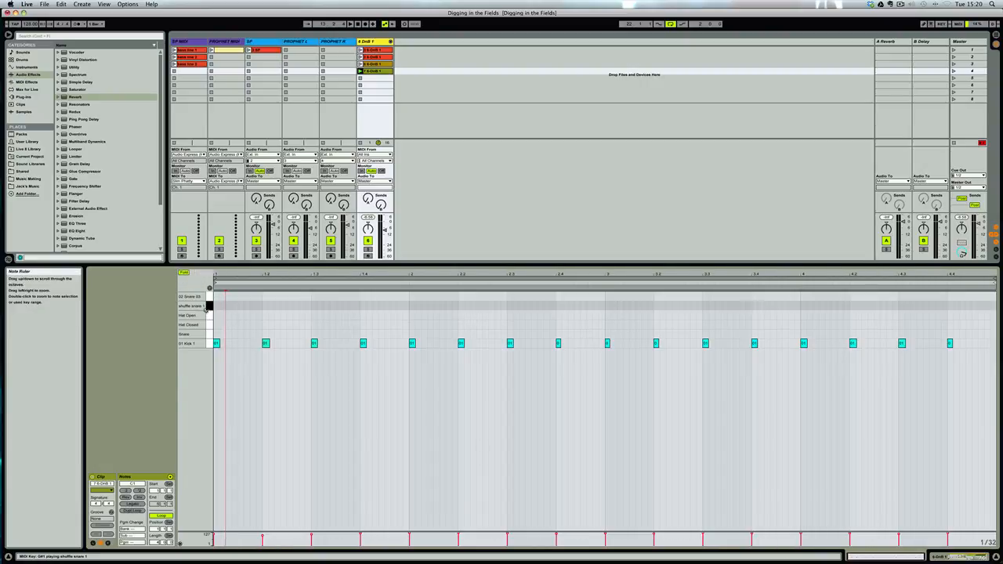
left_click(184, 272)
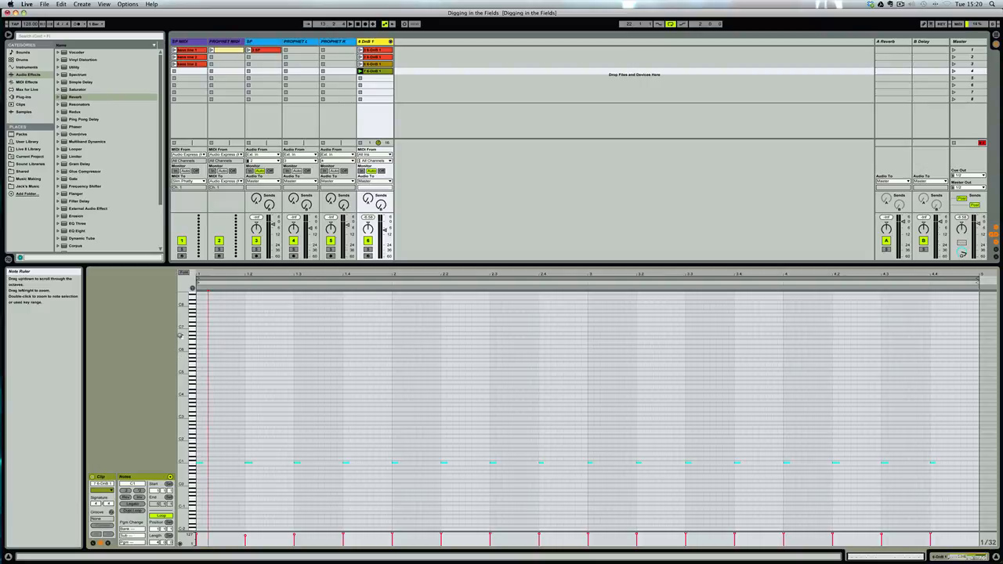
left_click(183, 273)
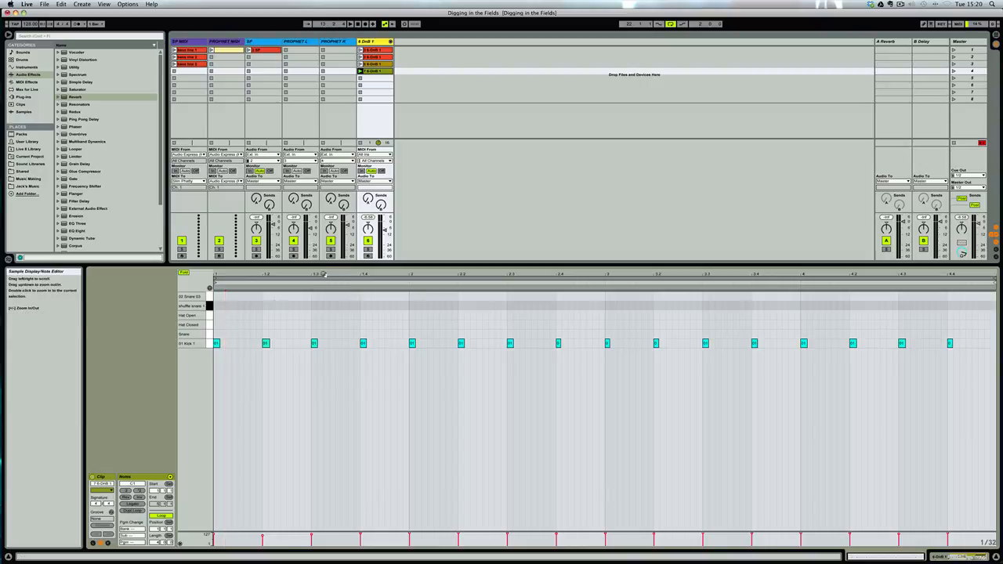
mouse_move(323, 275)
left_mouse_down()
mouse_move(323, 290)
mouse_move(323, 274)
left_mouse_up()
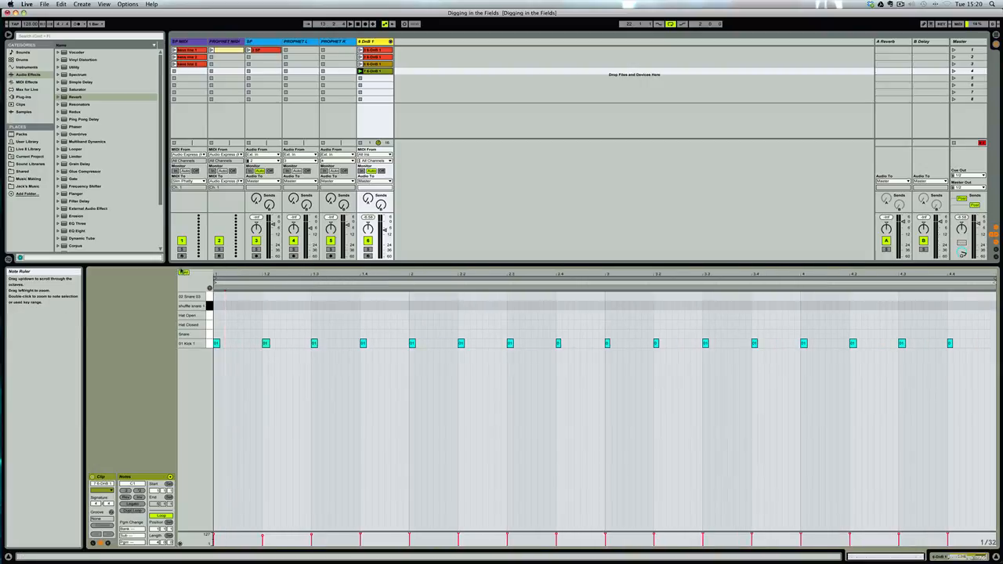
left_click(183, 273)
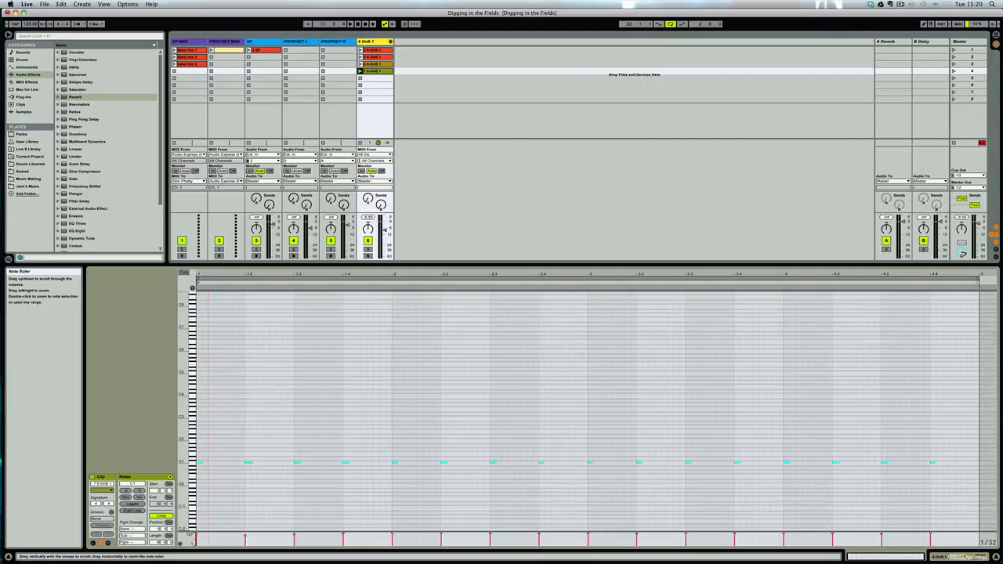
left_click(183, 272)
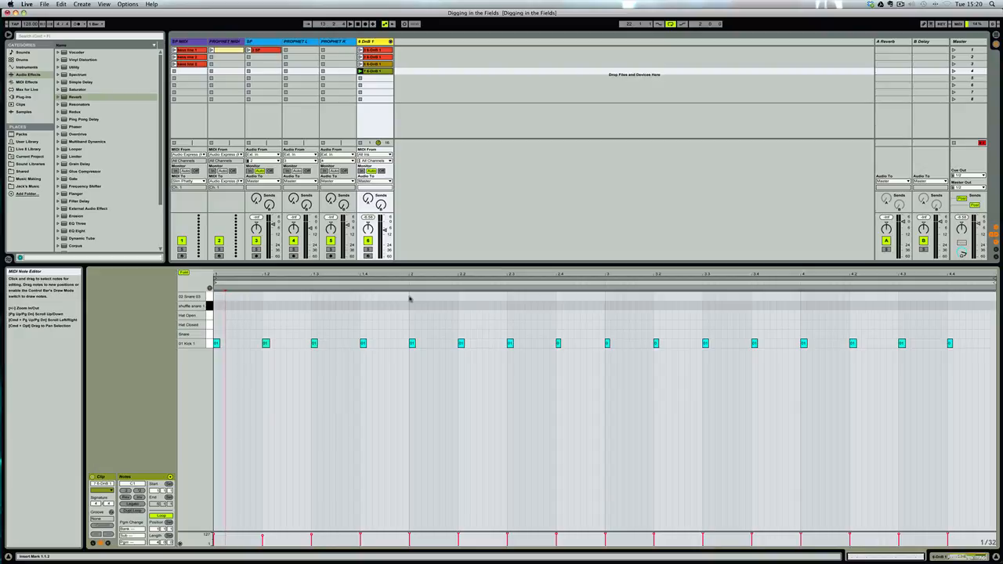
Try looping the first bar of the fourth clip, undo the loop change, and clear the time selection
left_click_drag(409, 299, 199, 298)
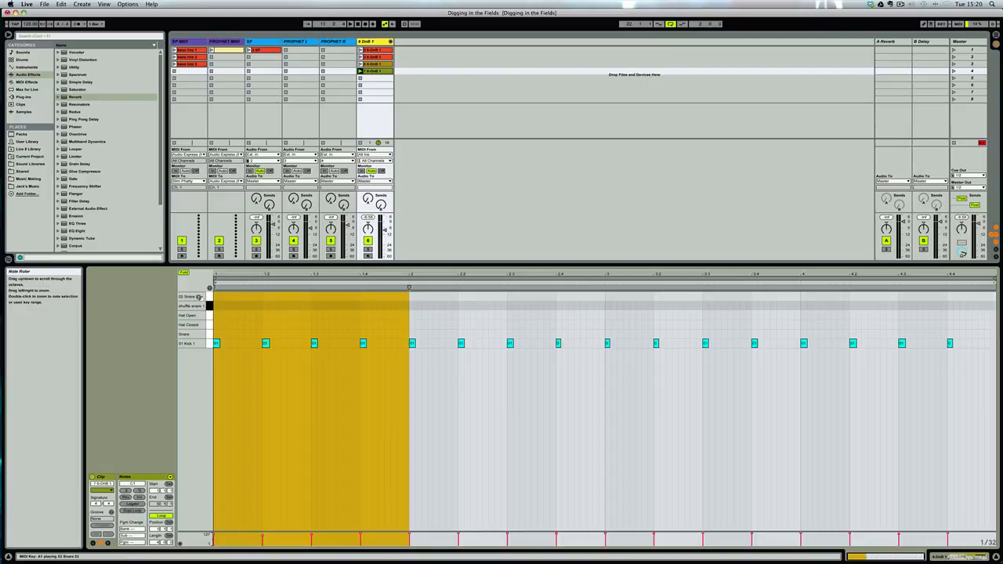
key("super+l")
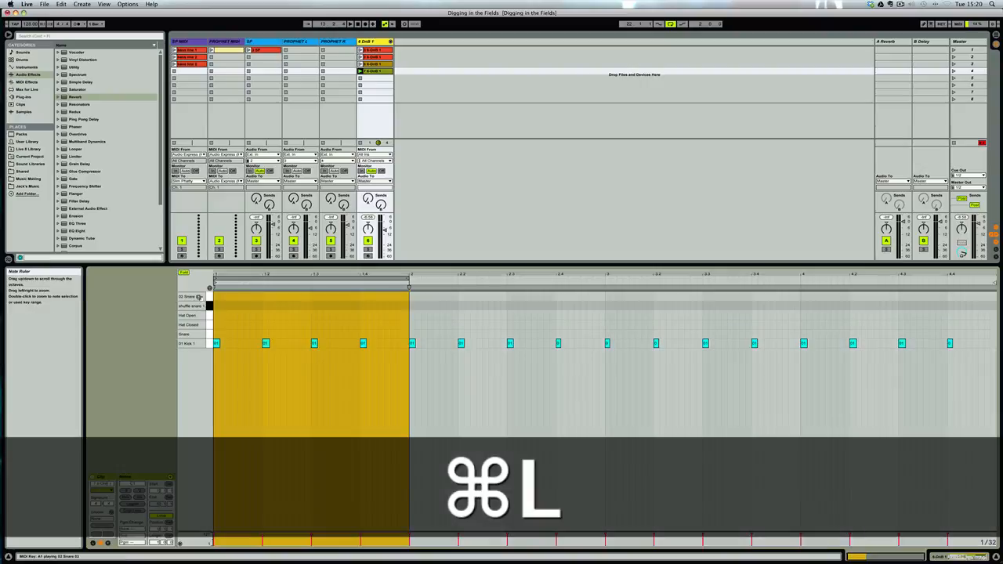
key("super+z")
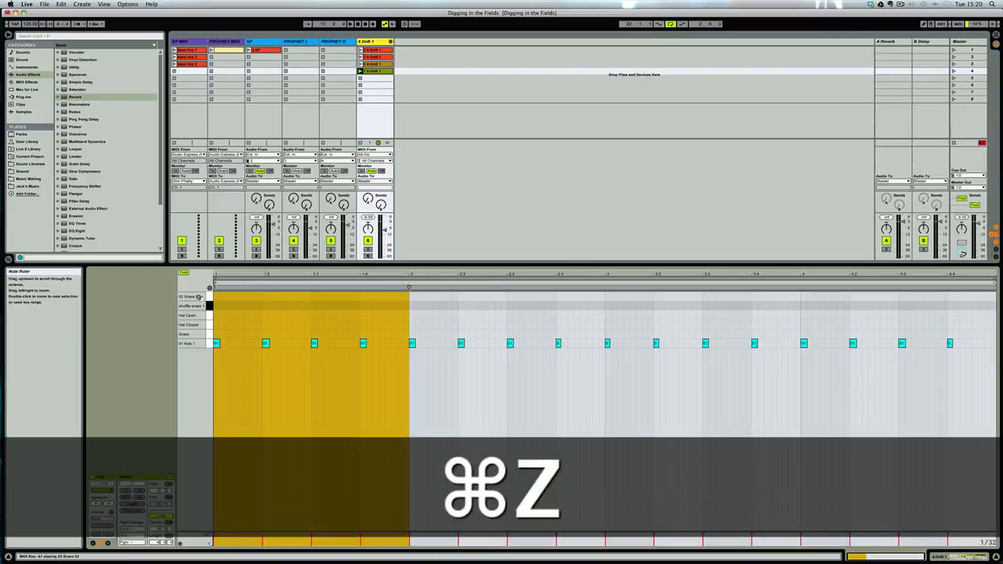
left_click(428, 304)
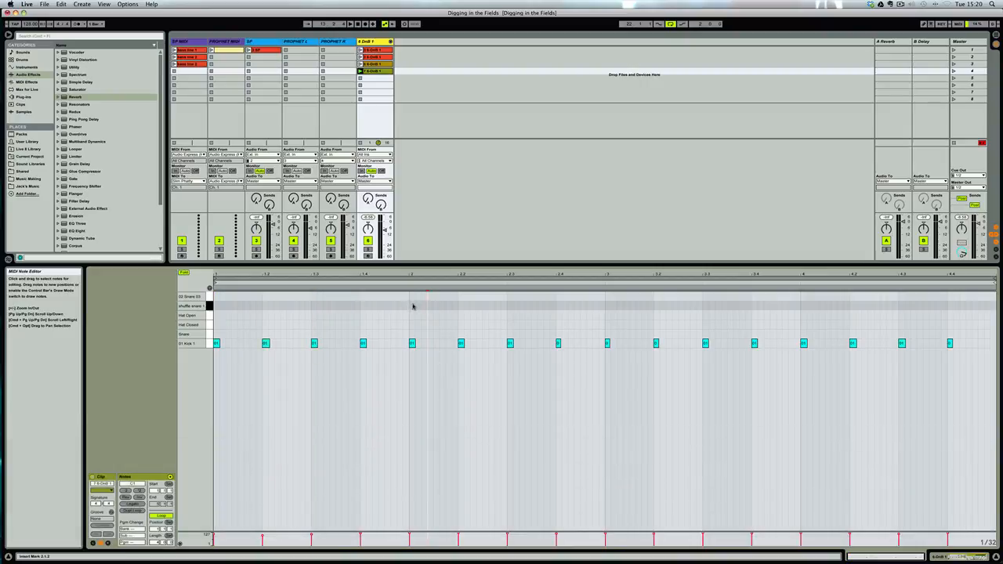
Open the second clip on the drum track in the note editor and clear its selection
left_click(380, 63)
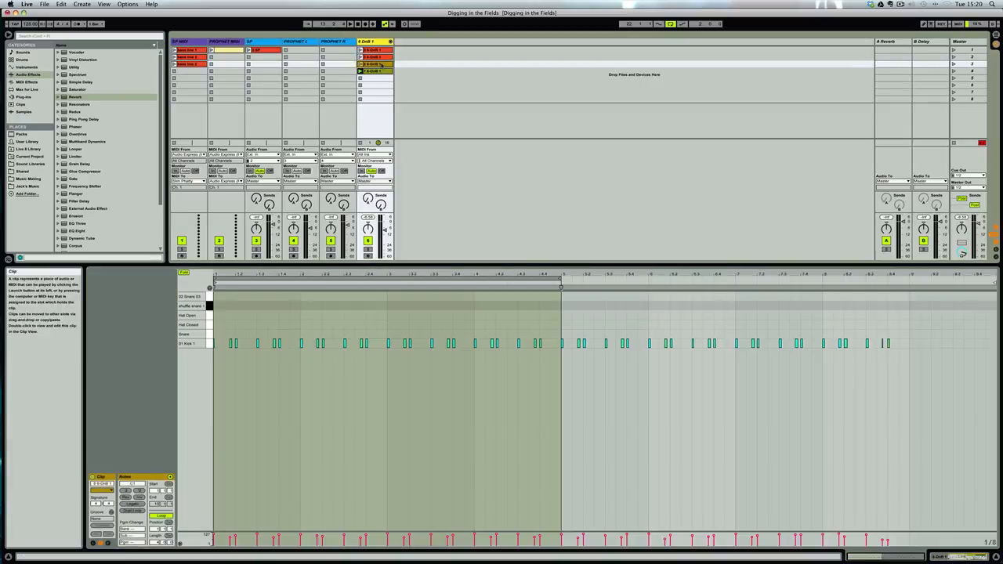
left_click(383, 58)
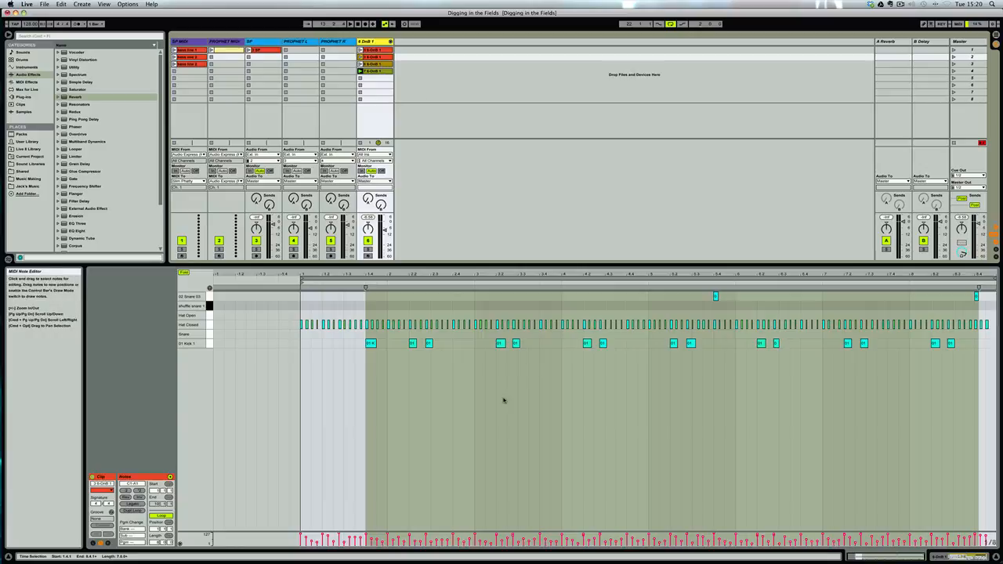
left_click(432, 364)
key("super+a")
left_click(401, 316)
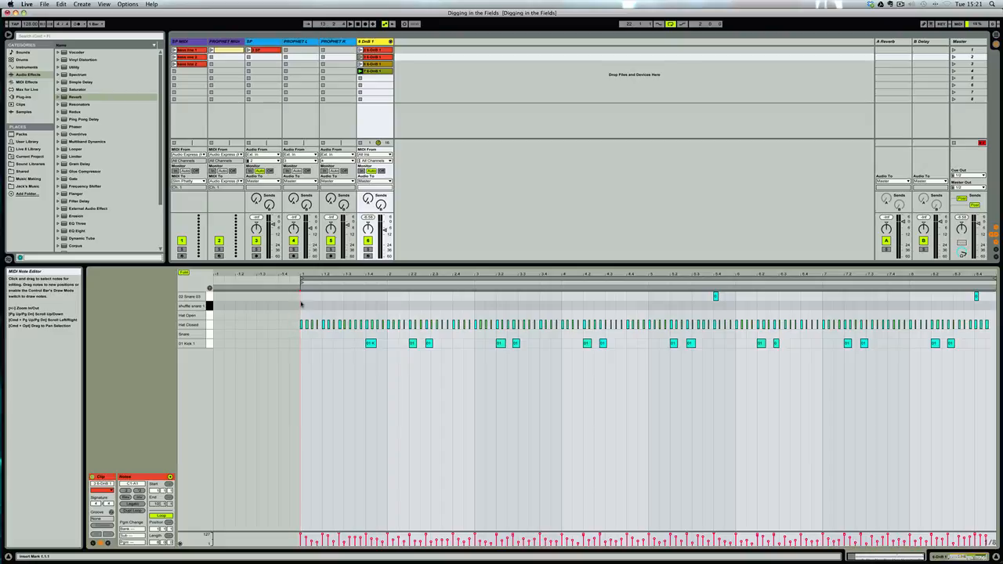
Loop bar 5 of the second drum clip and launch the clip
left_click_drag(301, 304, 385, 305)
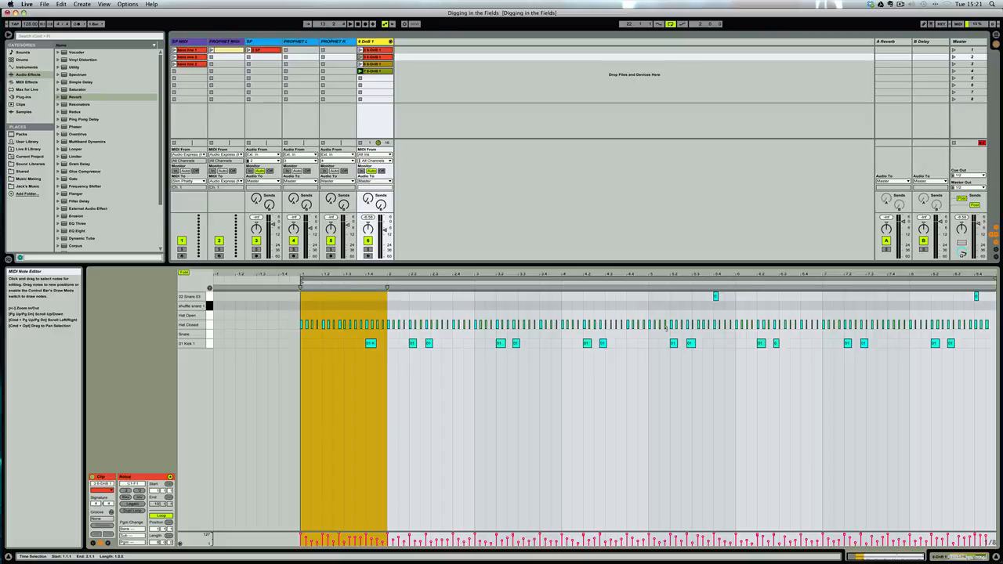
left_click_drag(649, 306, 735, 305)
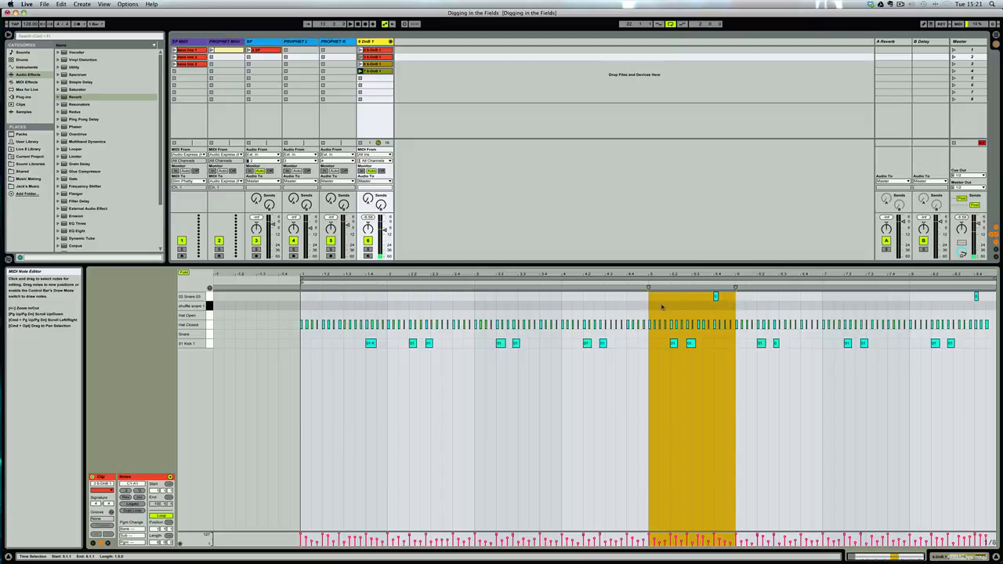
key("super+l")
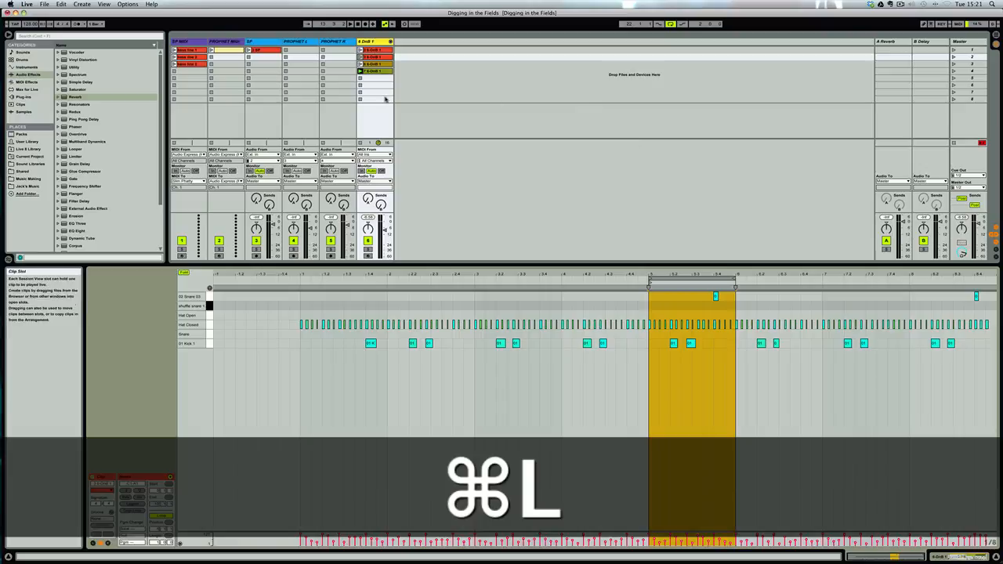
left_click(360, 57)
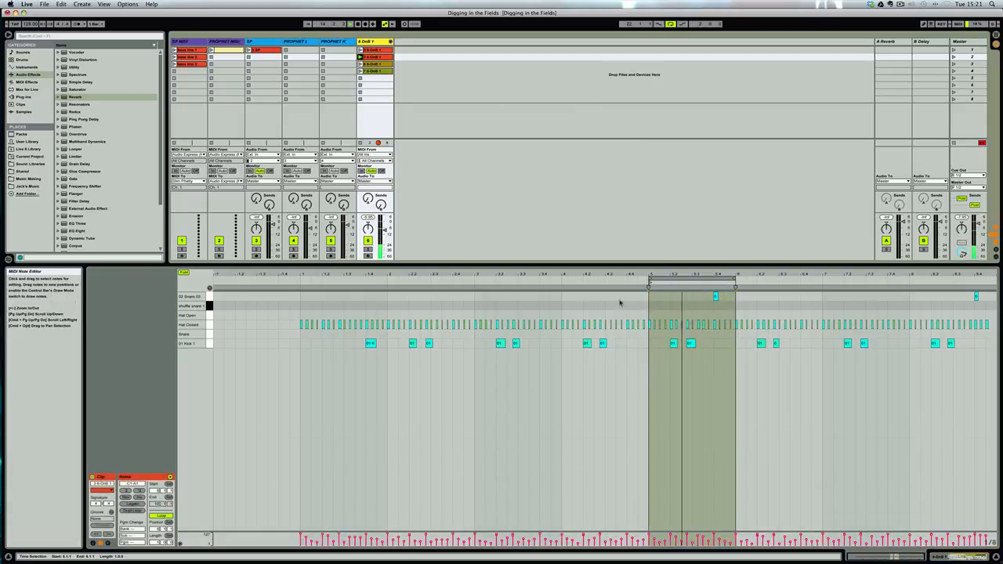
Loop bar 1 of the clip, replace that with a loop over bars 4 and 5, and play it
left_click_drag(301, 306, 386, 308)
key("super+l")
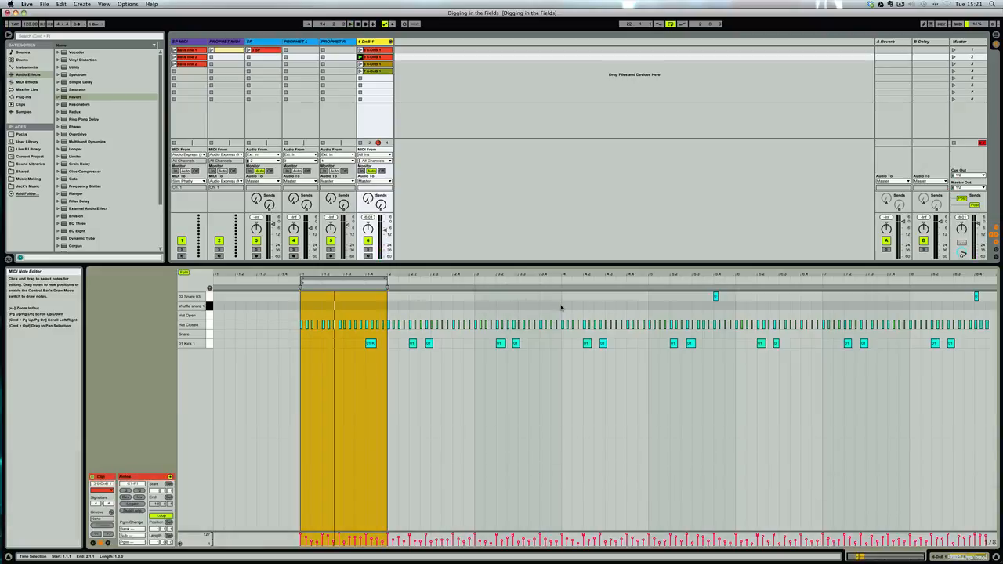
left_click_drag(563, 308, 736, 308)
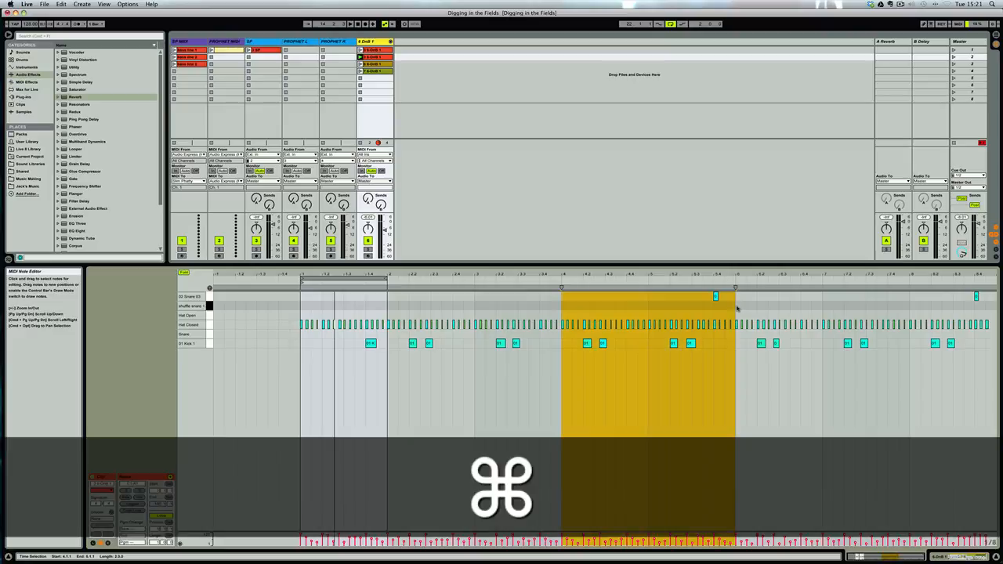
key("super+l")
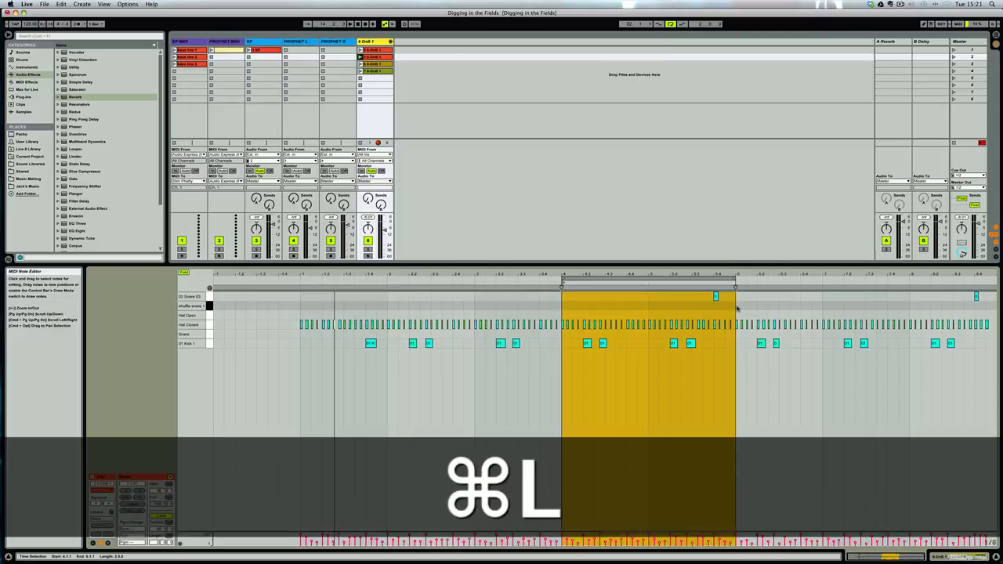
key("space")
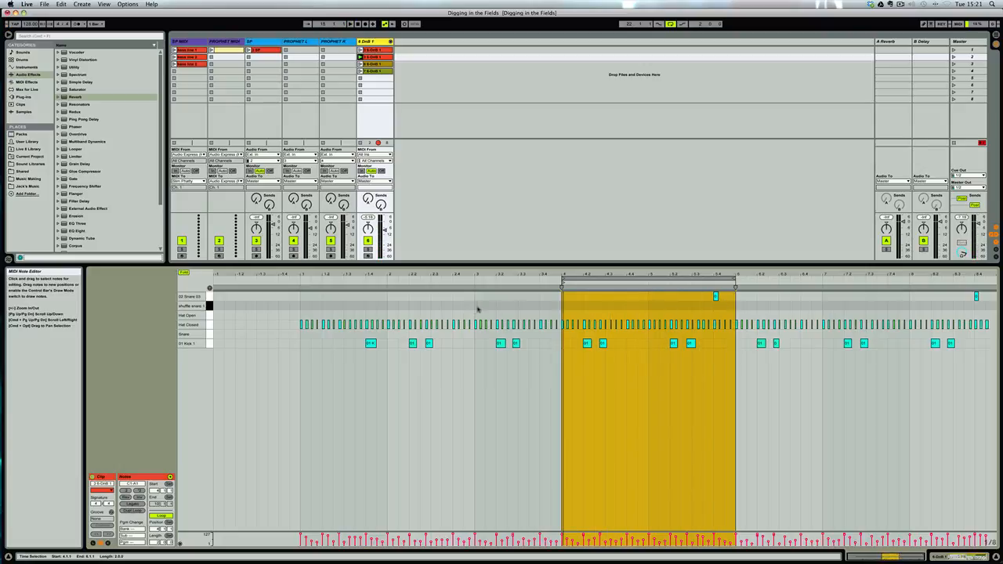
Move the loop's start back to bar 2 and trim the loop length to 2.3.3
left_click_drag(611, 279, 546, 279)
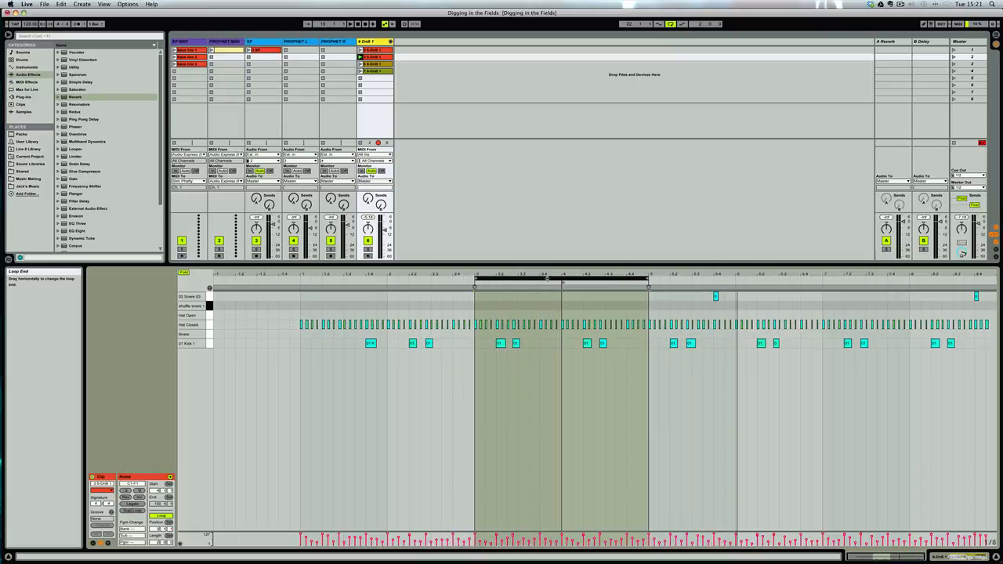
left_click_drag(475, 280, 387, 279)
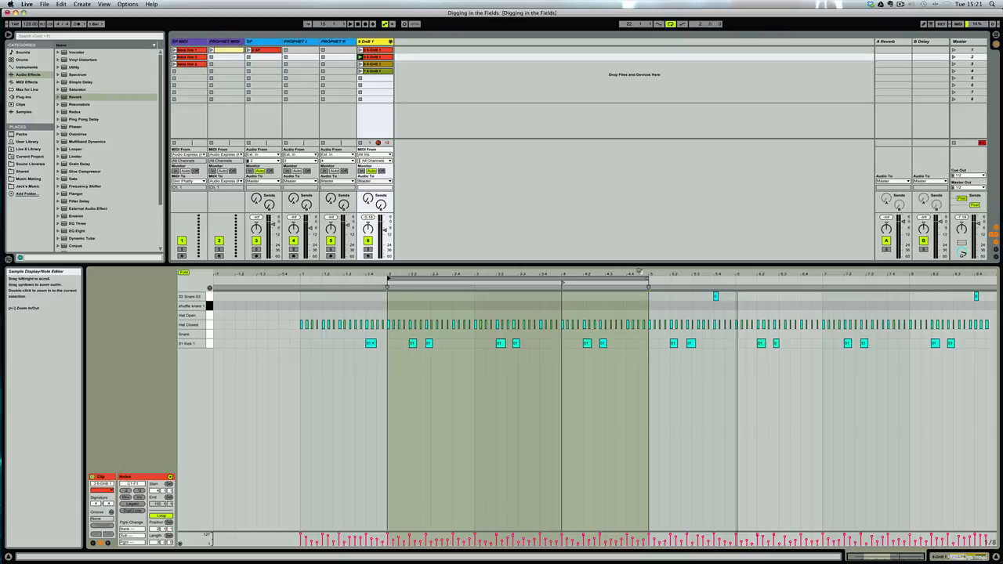
mouse_move(648, 279)
left_mouse_down()
mouse_move(546, 279)
mouse_move(645, 279)
left_mouse_up()
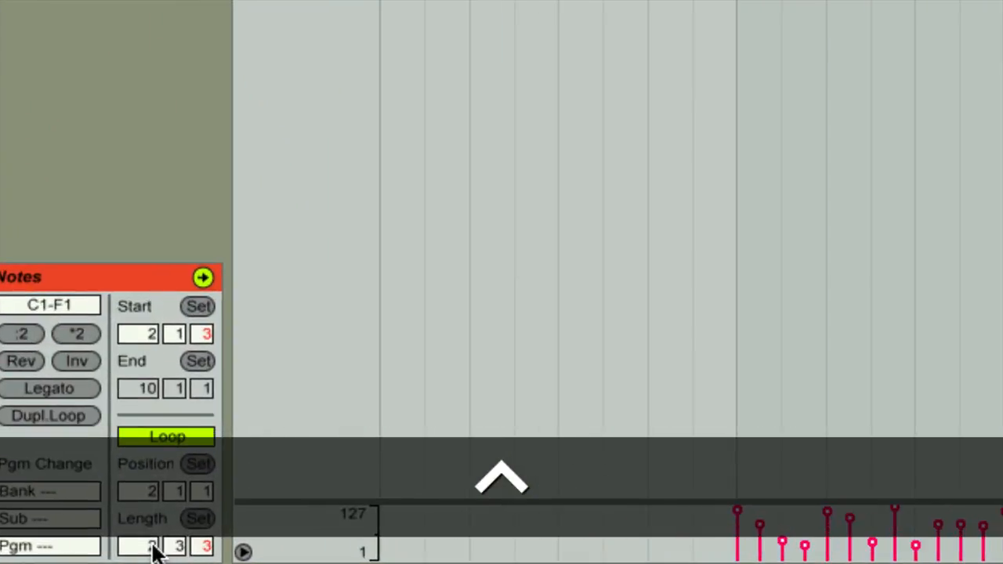
left_click_drag(159, 542, 159, 532)
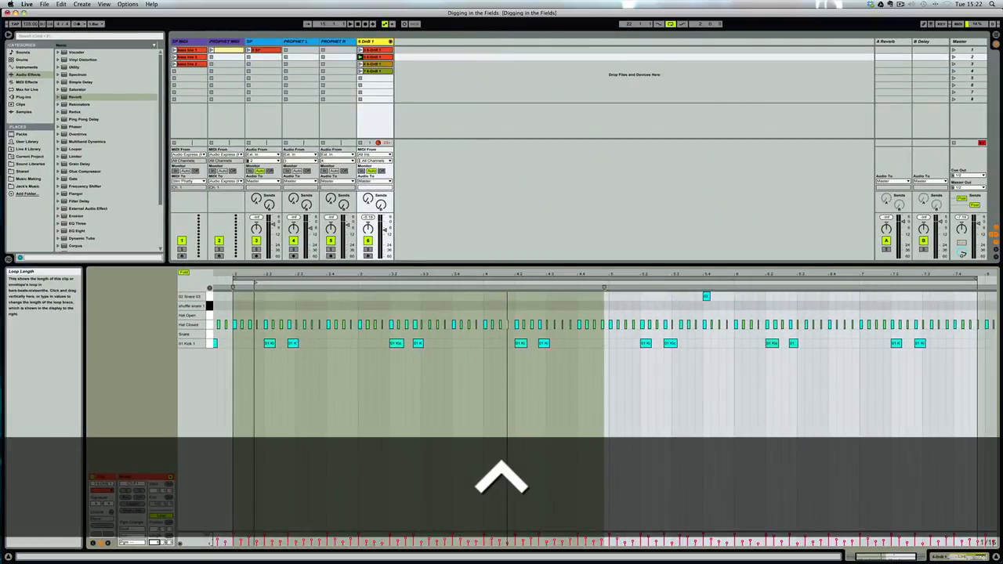
Shorten the clip's loop, move it to start at bar 3, and extend its end to bar 5
left_click_drag(159, 542, 159, 554)
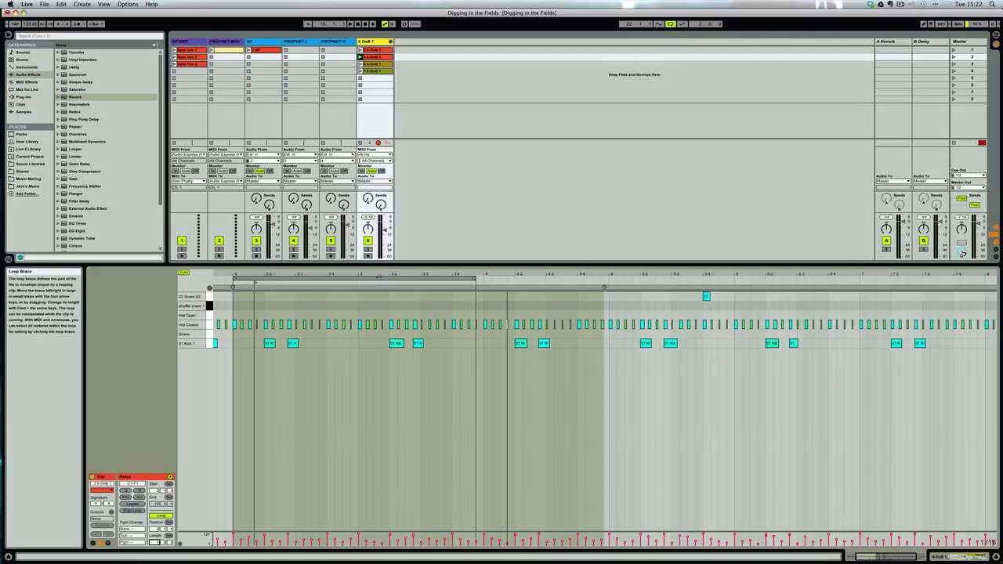
left_click_drag(390, 274, 499, 278)
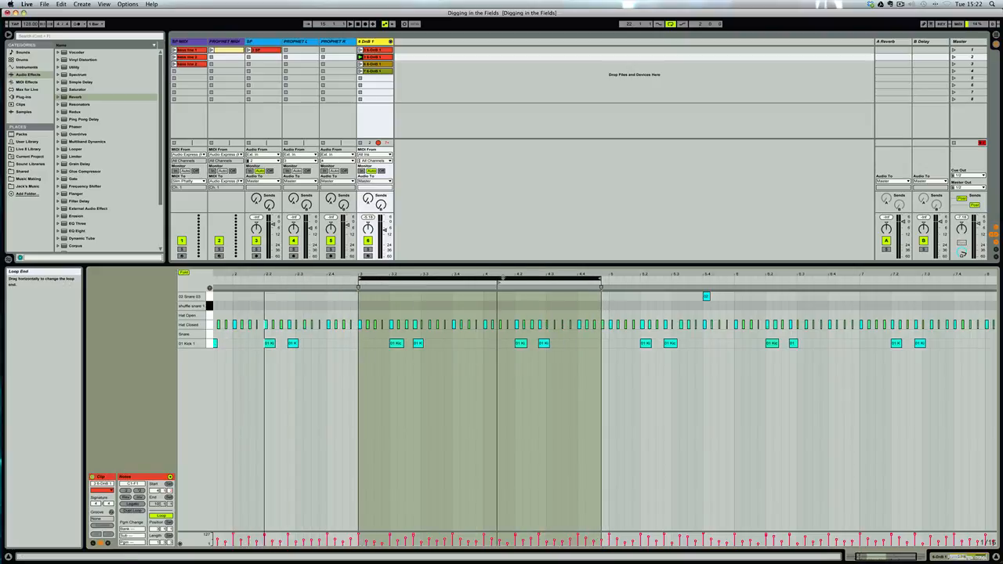
left_click_drag(600, 280, 609, 280)
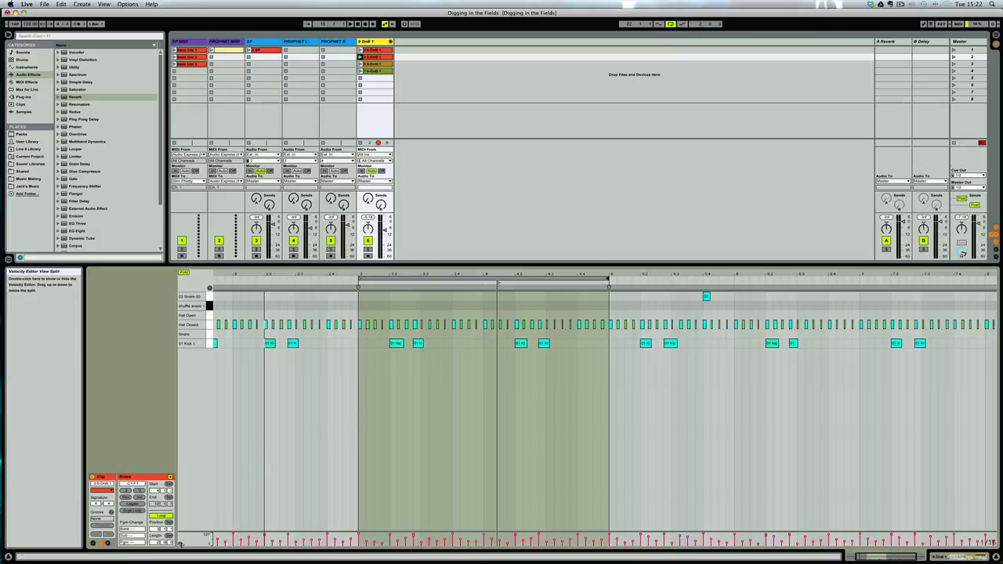
Enlarge the velocity editor and lower the velocity of the Hat Closed note at 3.2
left_click_drag(254, 537, 257, 403)
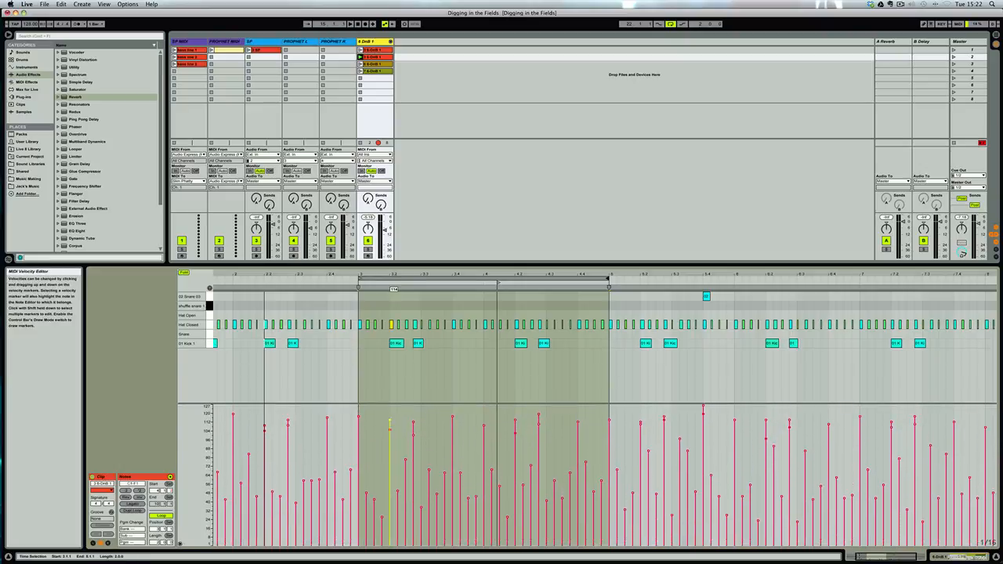
left_click(389, 423)
left_click_drag(389, 420, 389, 434)
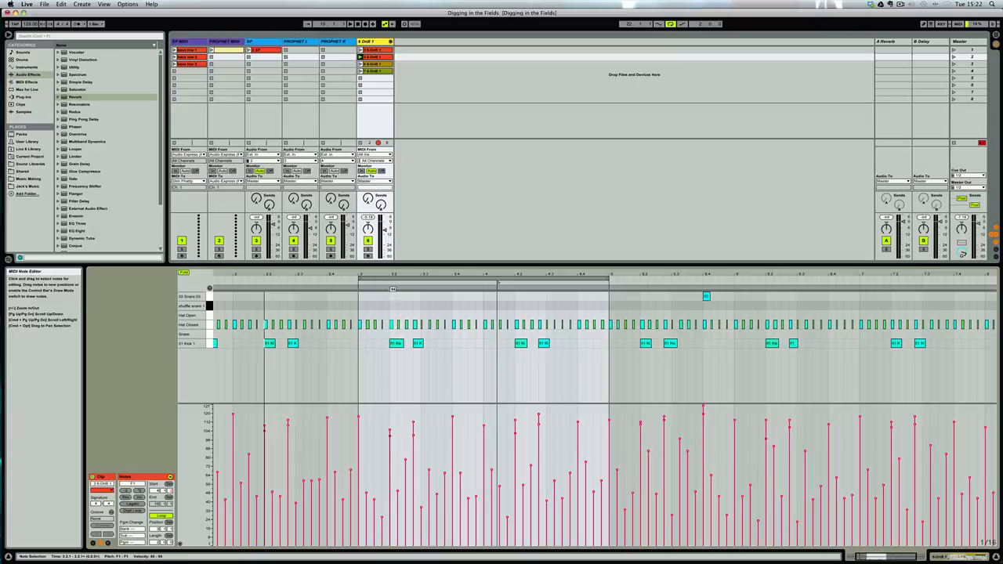
Select the kick note at 3.2, adjust velocity up and down at that beat, and clear the selection
left_click(397, 345)
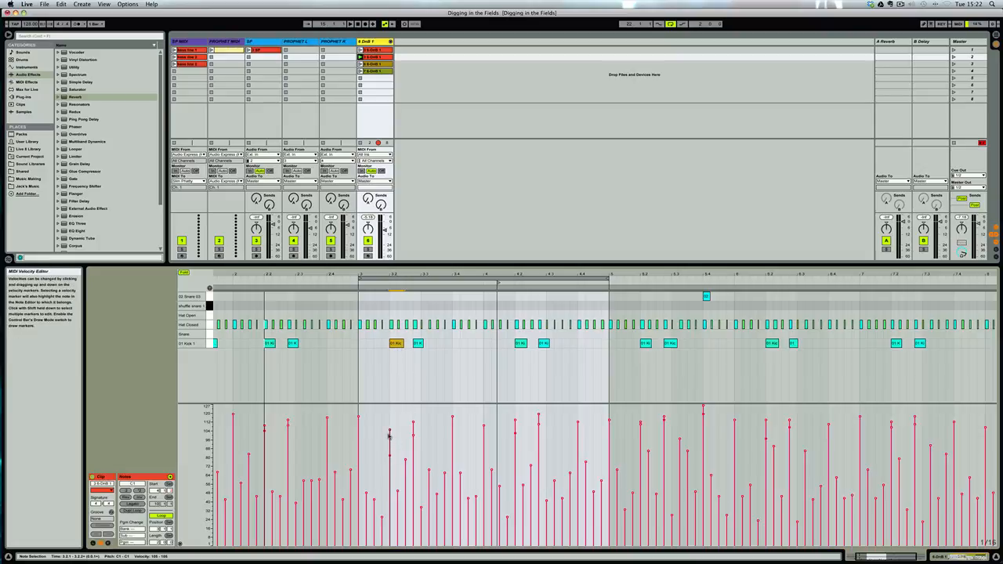
left_click_drag(389, 433, 389, 436)
left_click_drag(389, 470, 389, 416)
left_click_drag(389, 416, 390, 481)
left_click(405, 363)
Select the kick notes at 3.2.4 and 3.2 in turn, followed by the Hat Closed note through its velocity marker
left_click(417, 345)
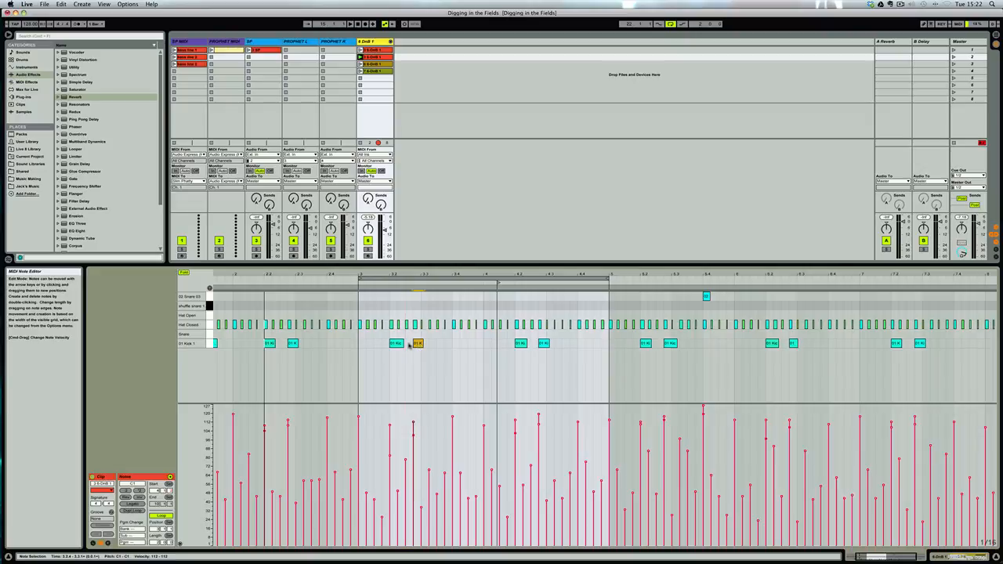
left_click(397, 344)
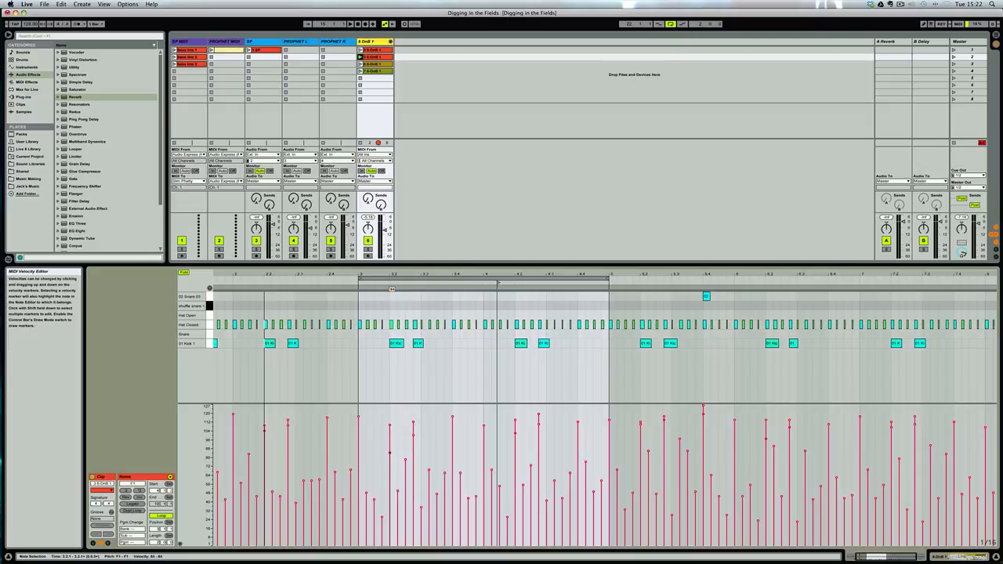
left_click(389, 452)
Enlarge the clip view and the velocity editor, and toggle the velocity editor hidden and back into view
mouse_move(435, 265)
left_mouse_down()
mouse_move(435, 285)
mouse_move(435, 251)
left_mouse_up()
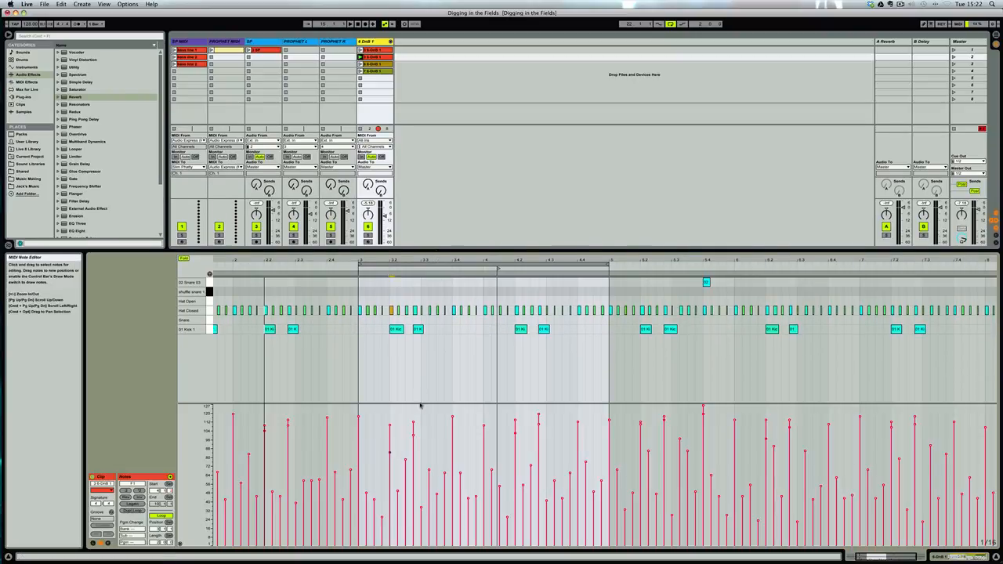
left_click_drag(419, 407, 420, 377)
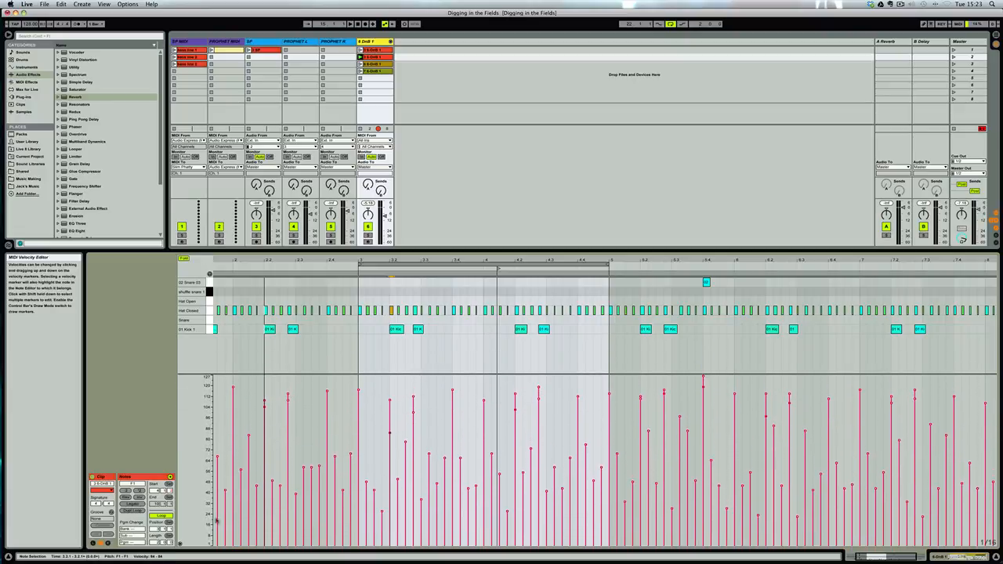
left_click(180, 542)
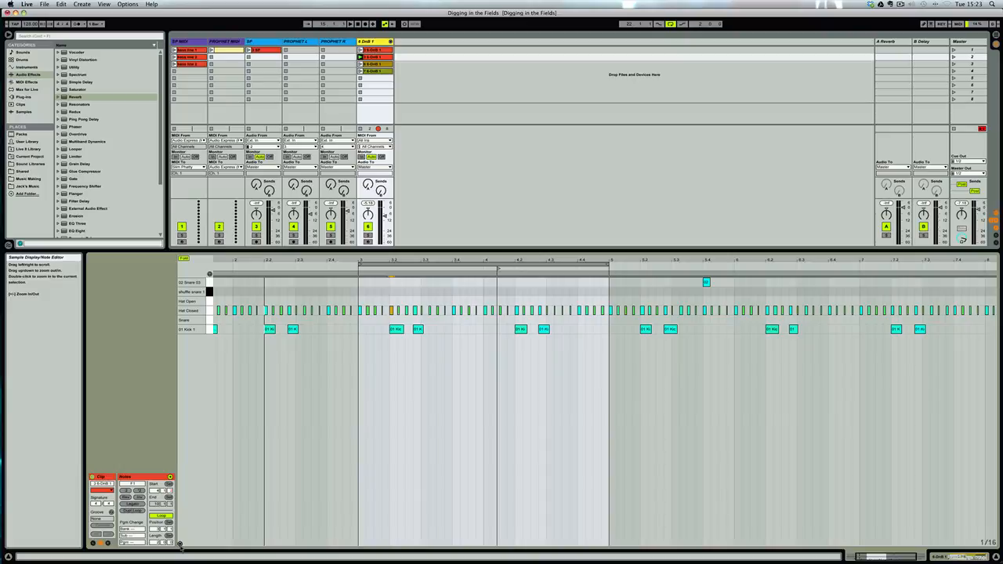
left_click(179, 543)
left_click(179, 543)
left_click(180, 543)
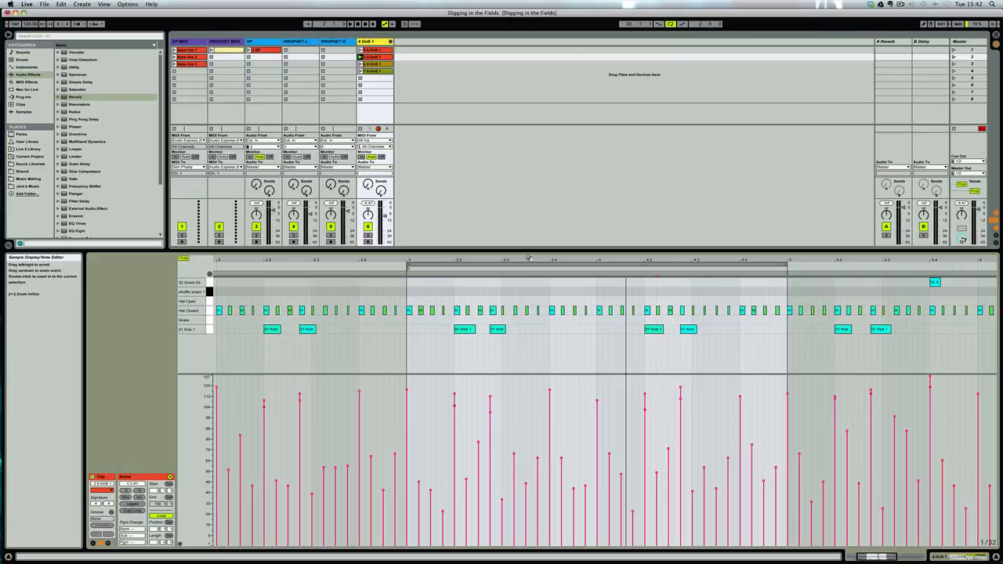
Select the time range of bar 3 in the note editor, loop it, and clear the selection
left_click_drag(529, 259, 528, 283)
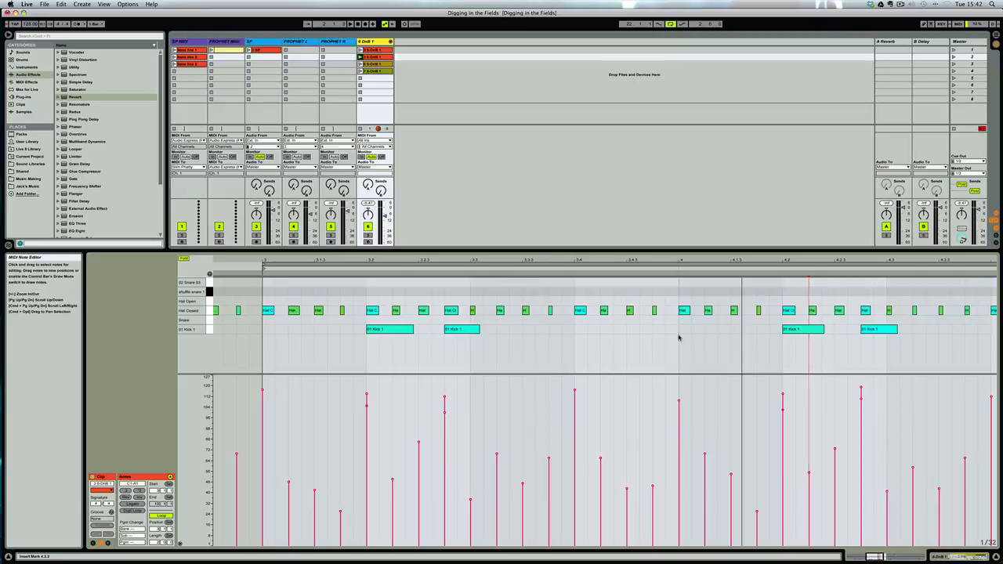
left_click_drag(679, 337, 264, 338)
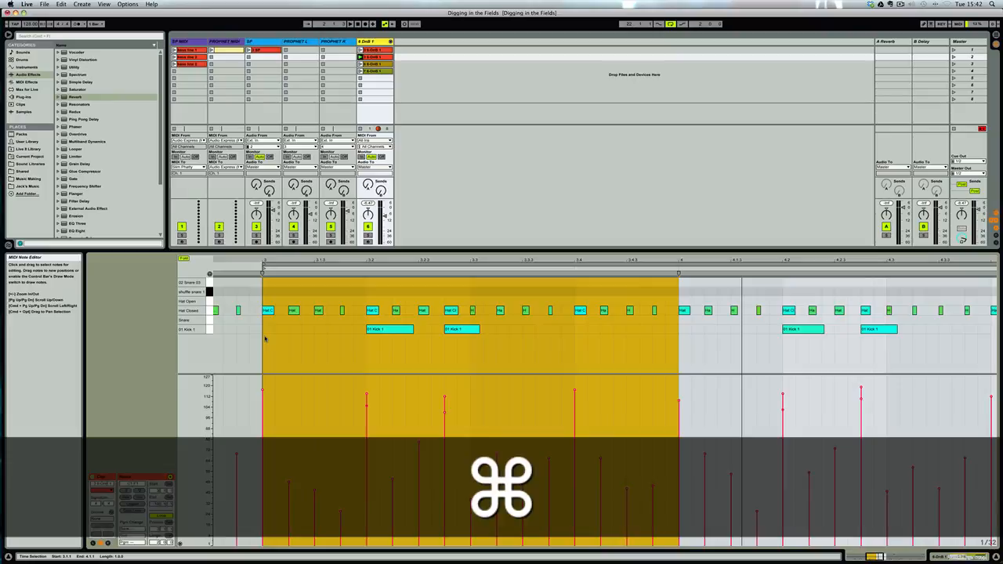
key("super+l")
left_click(314, 342)
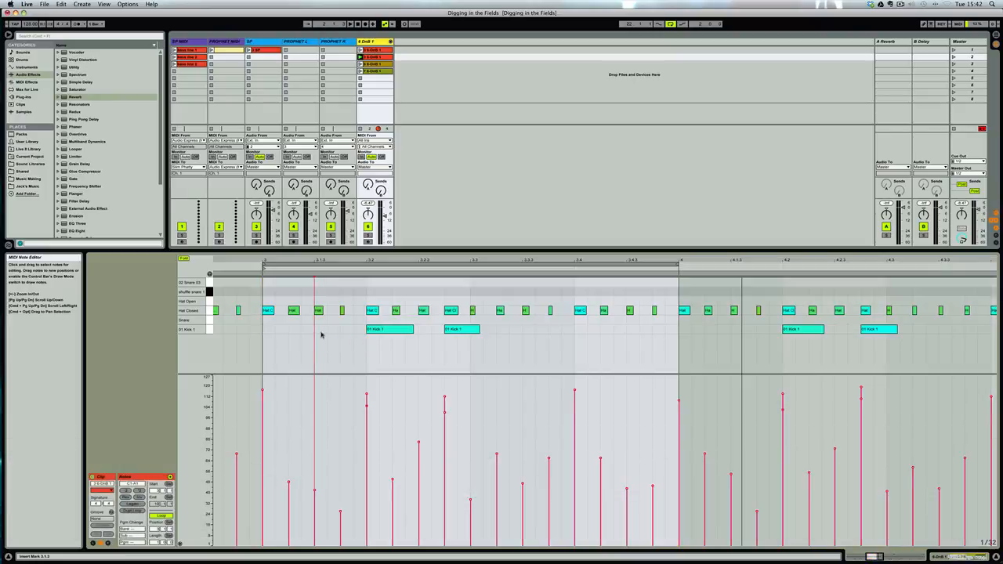
Select bar 3's first Hat Closed notes singly, add the first three to one selection, and clear it
left_click(268, 311)
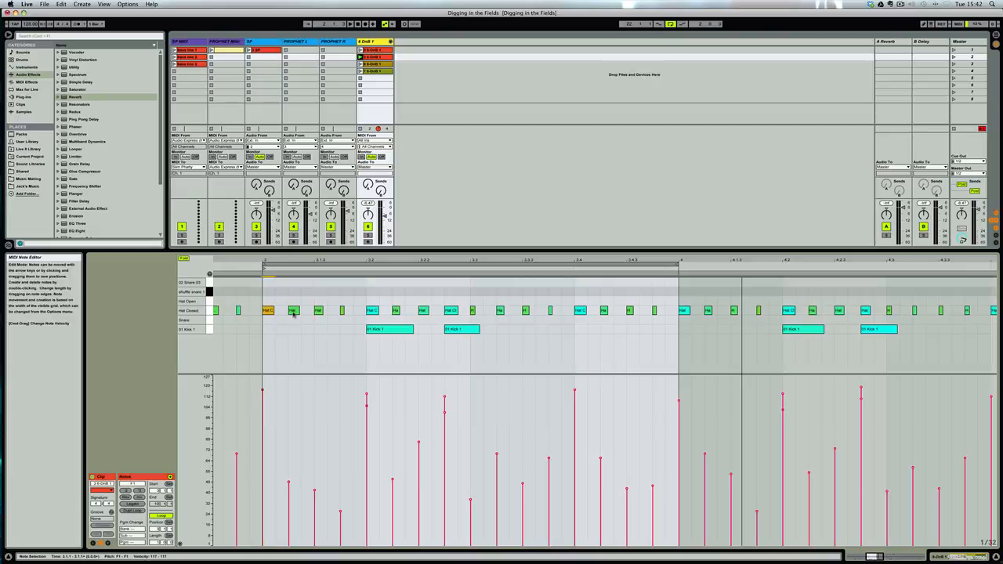
left_click(293, 311)
left_click(269, 311)
left_click(293, 311, "shift")
left_click(319, 312, "shift")
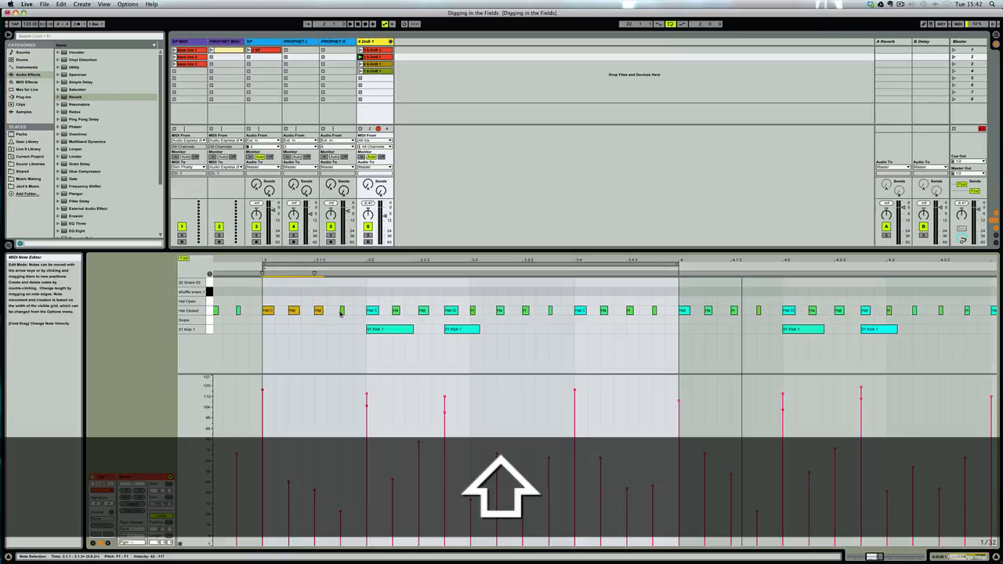
left_click(342, 327)
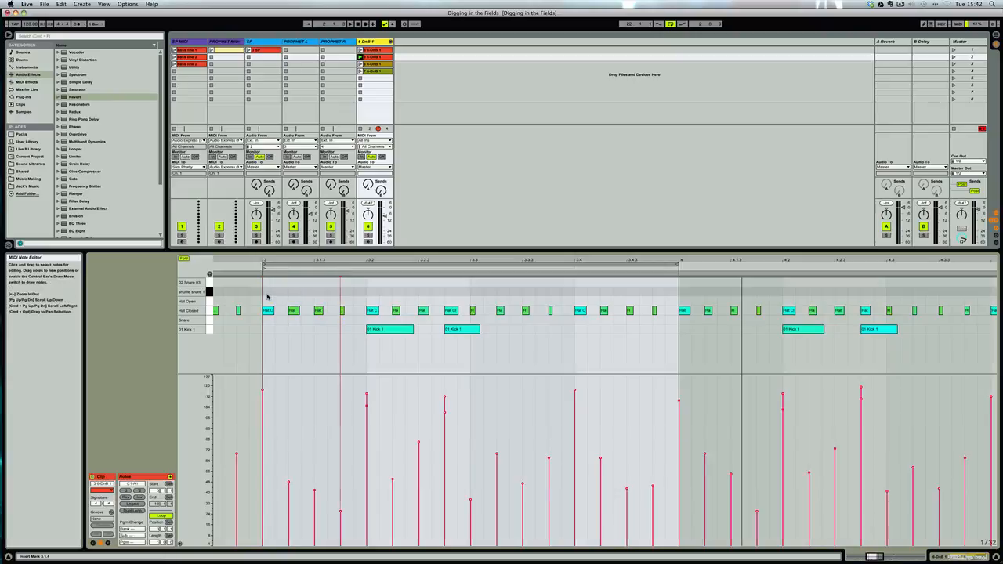
Box-select the notes in the first beat of bar 3 and those across the whole bar, clearing each selection
left_click_drag(267, 296, 352, 334)
left_click(296, 291)
left_click_drag(267, 296, 664, 348)
left_click(604, 350)
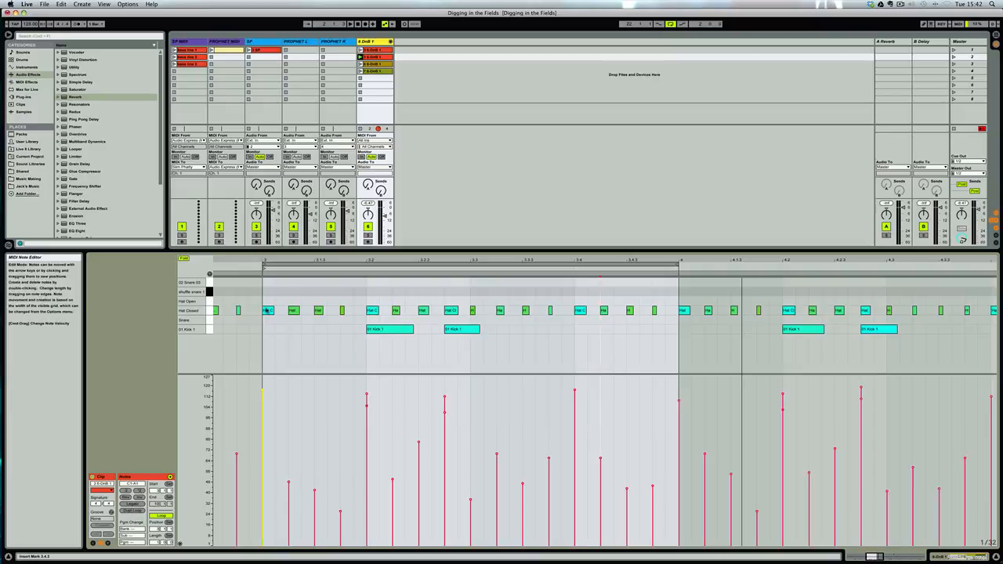
Select the first three Hat Closed notes, add the hats from 3.3 to 3.4.3 to the selection, and clear it
left_click(267, 310)
left_click(294, 311, "shift")
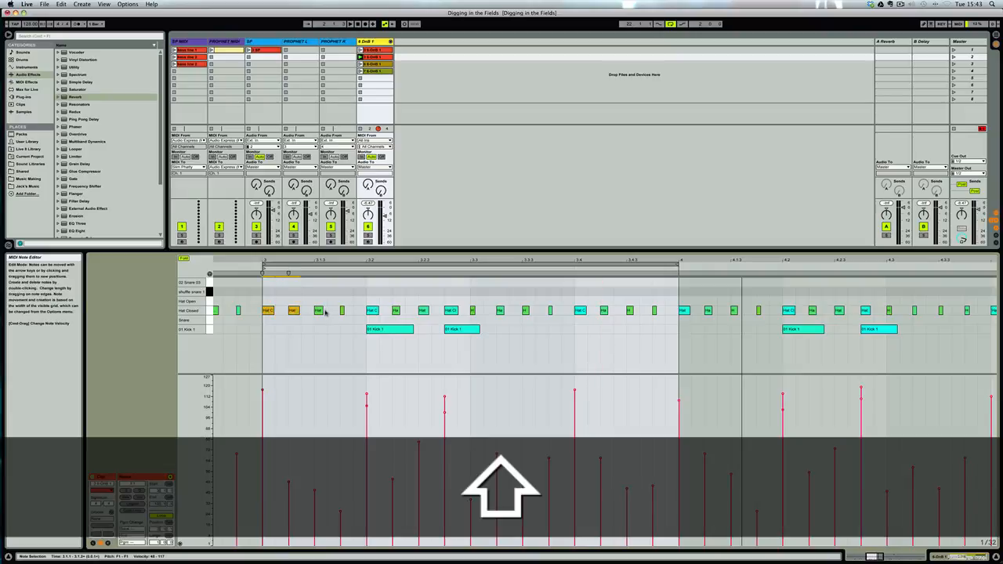
left_click(325, 312, "shift")
left_click_drag(470, 295, 636, 322)
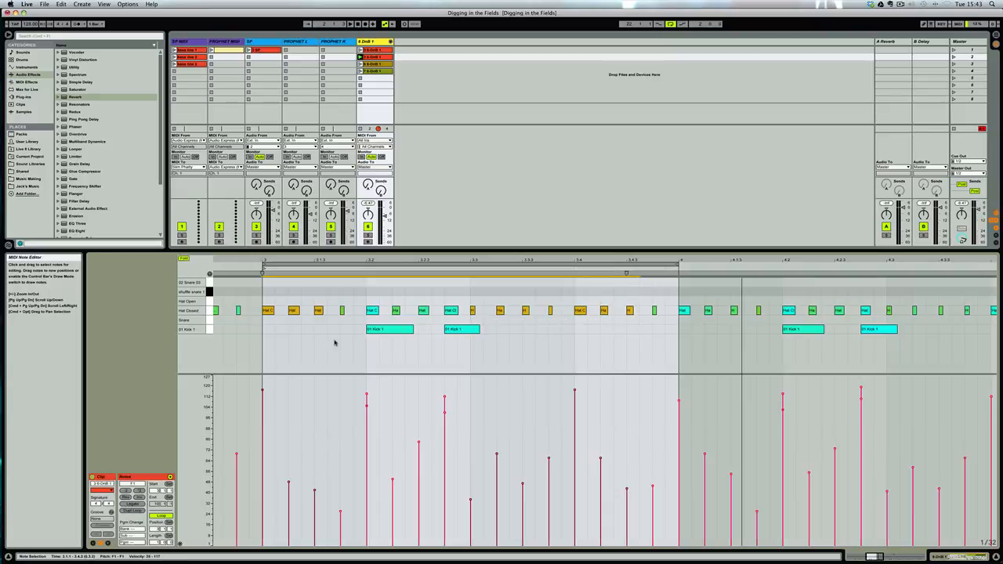
left_click(332, 342)
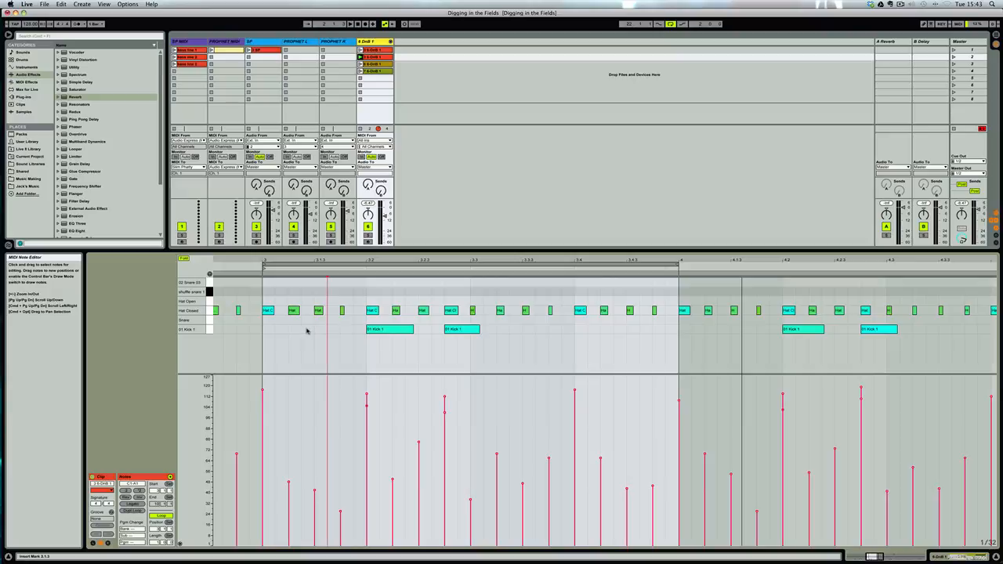
Select all notes from 3.1.1 to 3.3.1, draw uneven new velocities for them in Draw Mode, and leave Draw Mode
left_click_drag(267, 297, 471, 343)
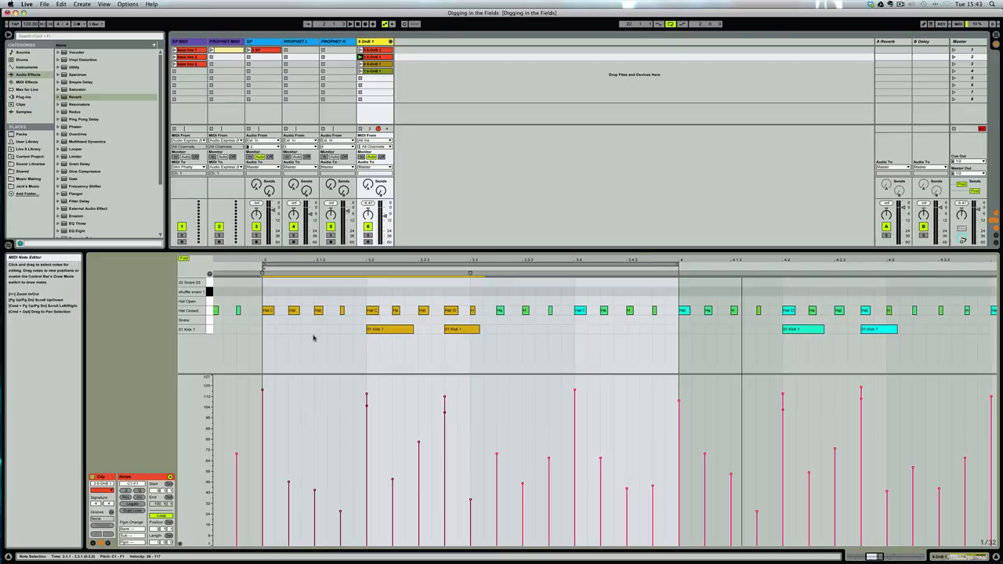
key("b")
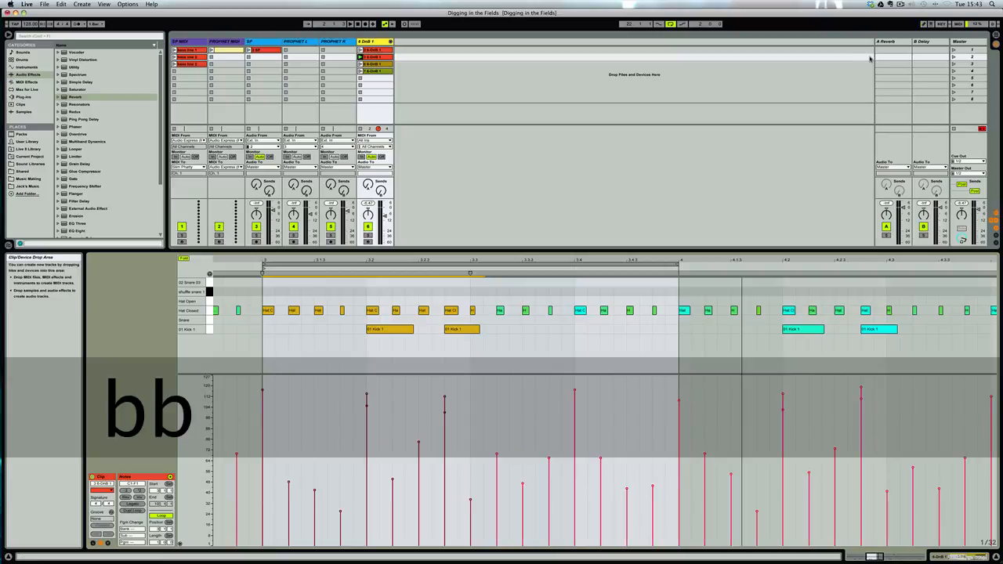
scroll(924, 23, "up", 10)
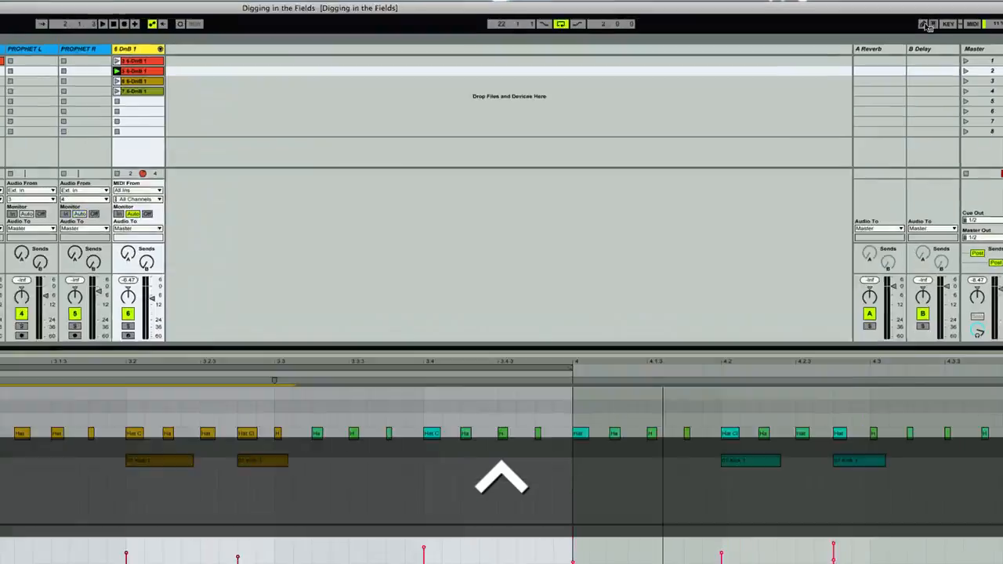
scroll(923, 24, "down", 10)
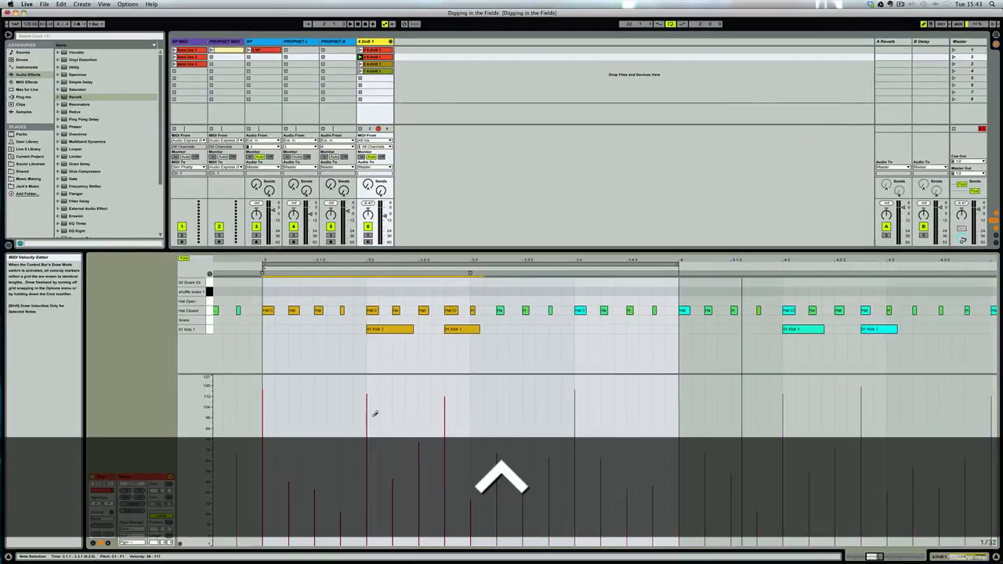
mouse_move(261, 508)
left_mouse_down()
mouse_move(279, 489)
mouse_move(441, 405)
mouse_move(499, 429)
left_mouse_up()
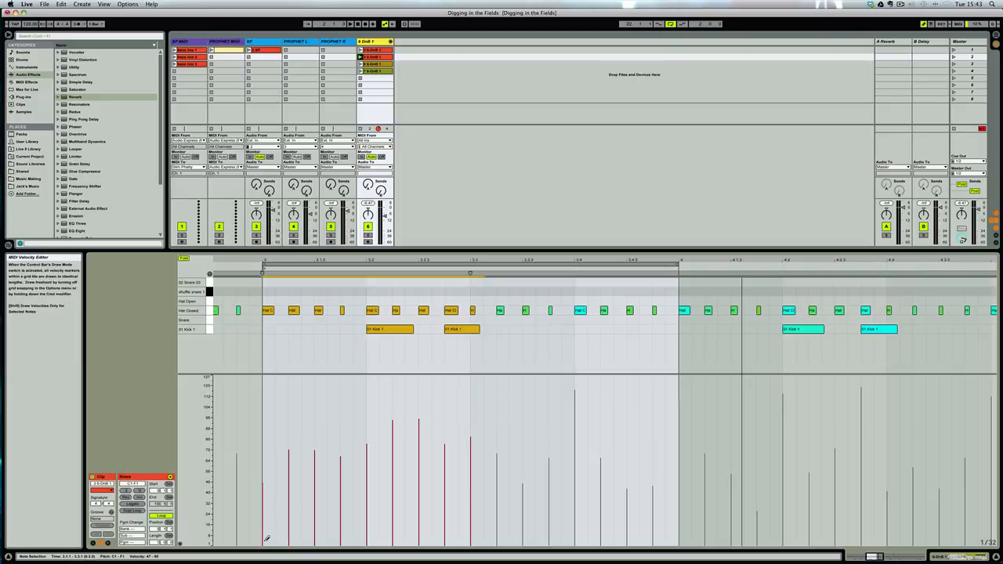
key("b")
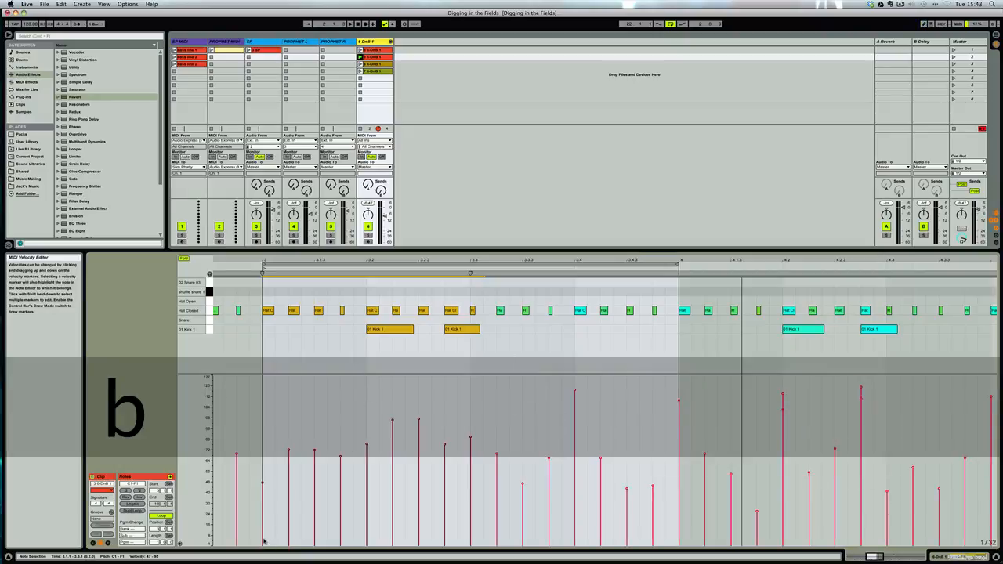
Draw a rising velocity ramp across the first half of bar 3 and loop the range 3.1.1 to 3.3.1
mouse_move(264, 541)
left_mouse_down()
mouse_move(398, 427)
mouse_move(463, 392)
left_mouse_up()
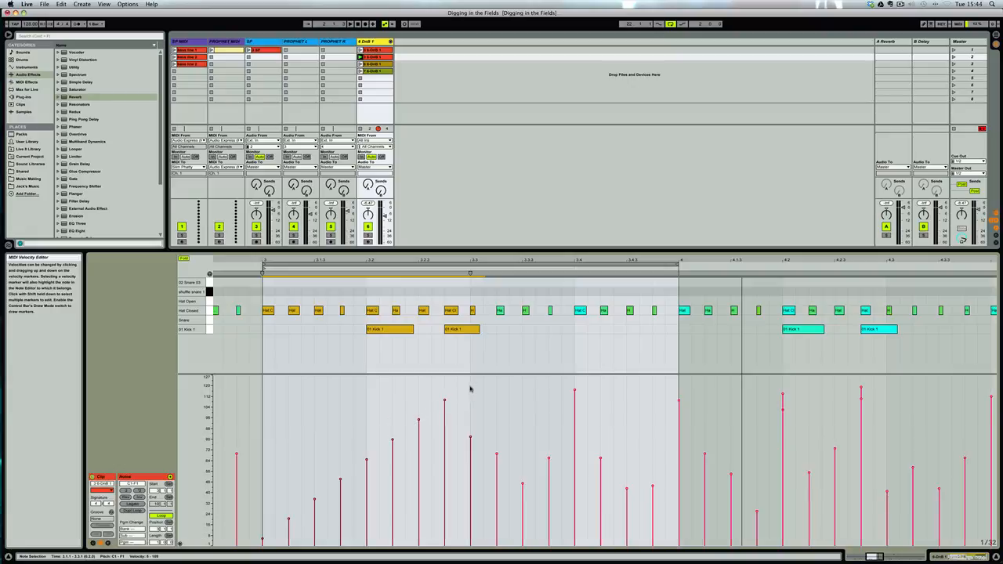
left_click_drag(470, 389, 257, 394)
key("super+l")
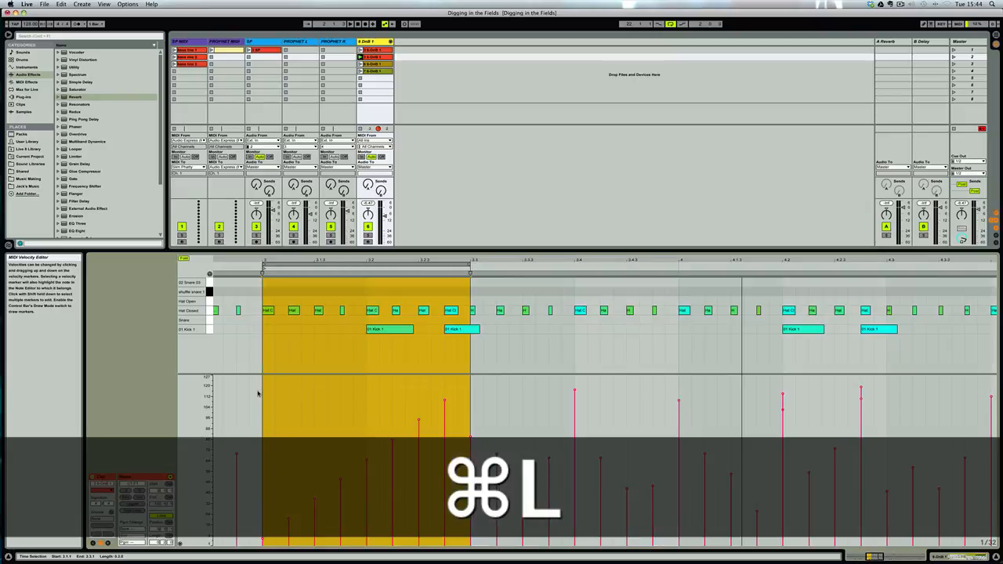
left_click(344, 404)
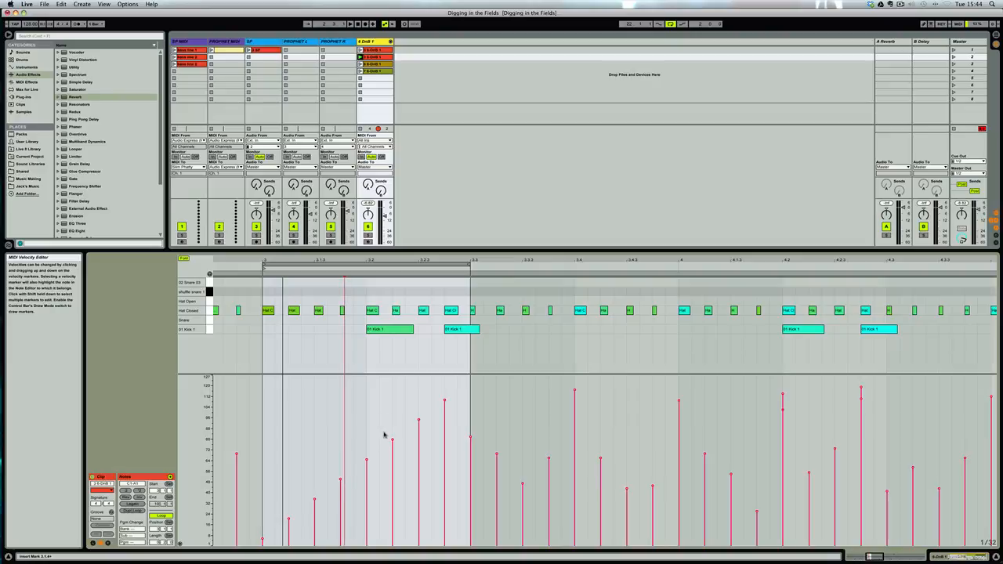
Select the Hat Closed note at 3.1.2 and set the fixed grid to 1/16
left_click_drag(358, 260, 388, 281)
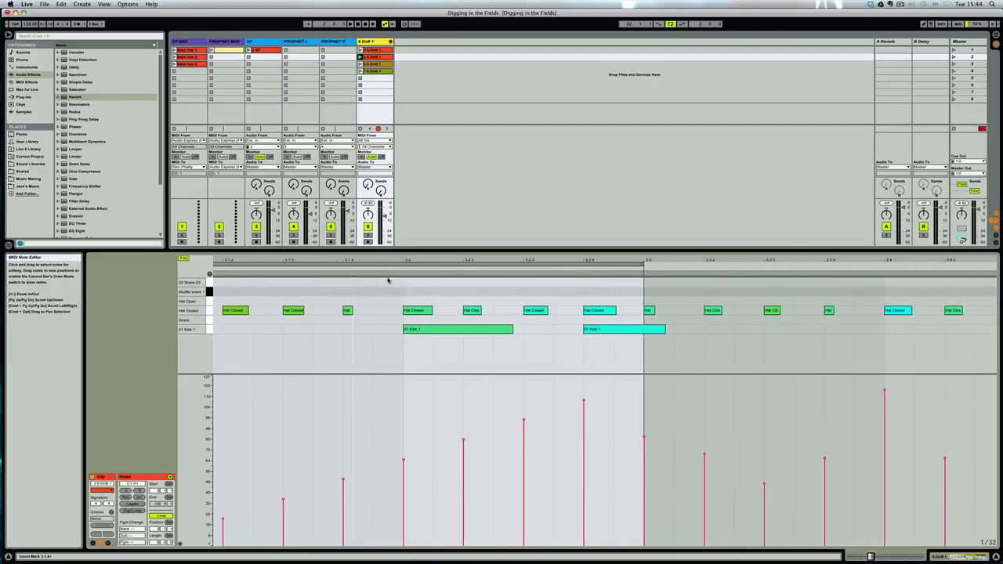
scroll(387, 281, "left", 5)
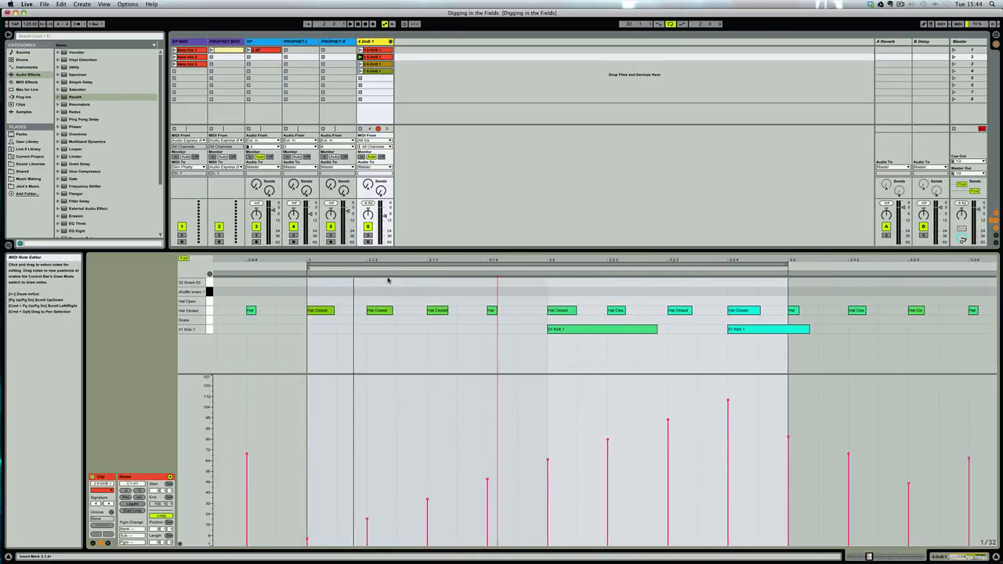
left_click(380, 311)
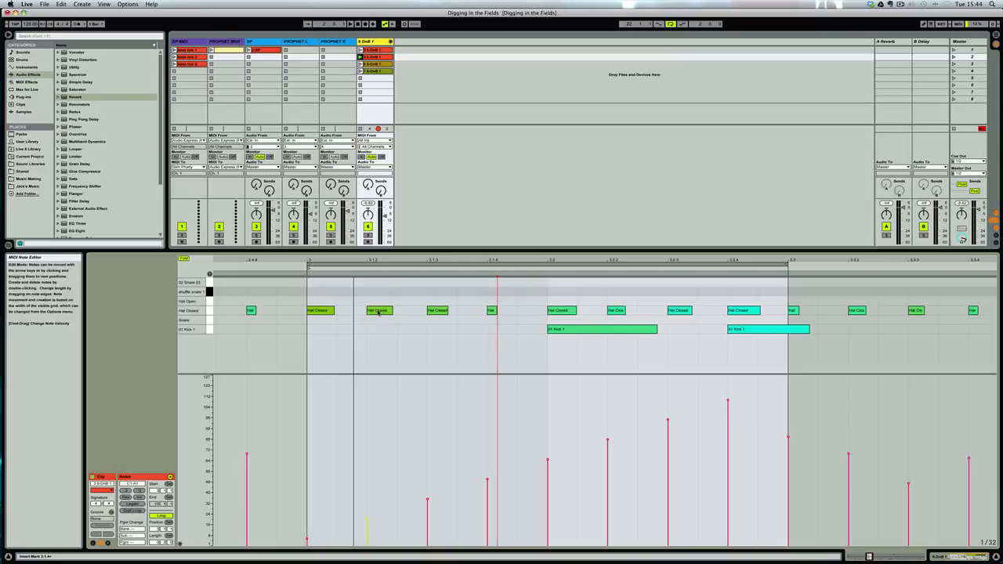
mouse_move(379, 311)
left_mouse_down()
mouse_move(468, 311)
mouse_move(381, 312)
left_mouse_up()
right_click(401, 331)
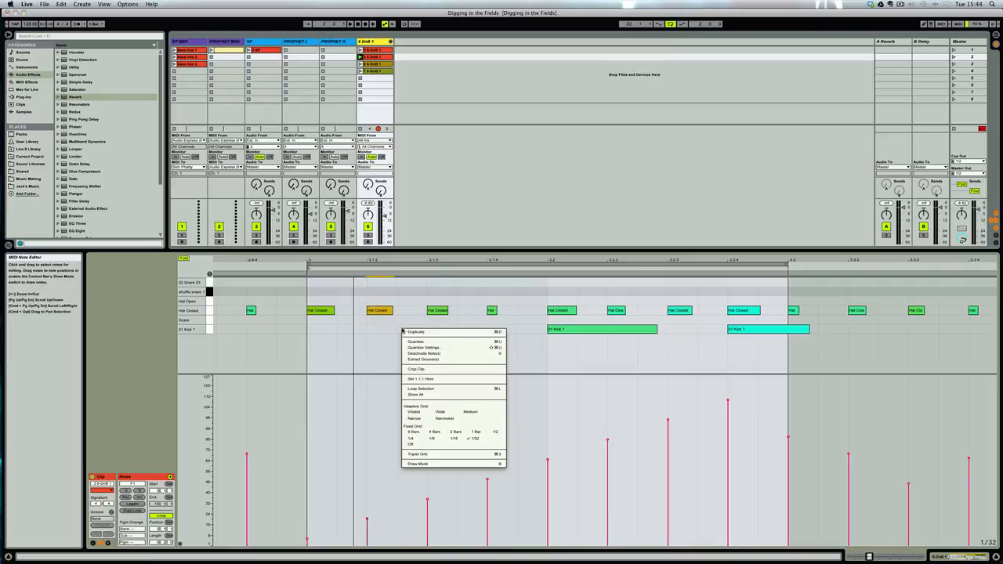
left_click(453, 438)
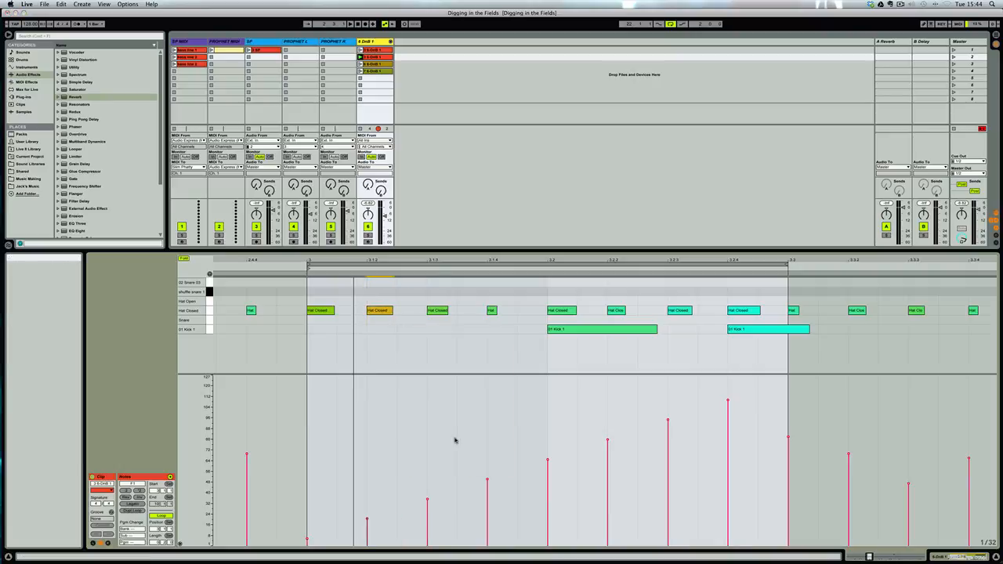
Try moving the selected hat along the 1/16 grid, undo the move, and set the fixed grid to 1/32
left_click_drag(383, 313, 465, 314)
key("super+z")
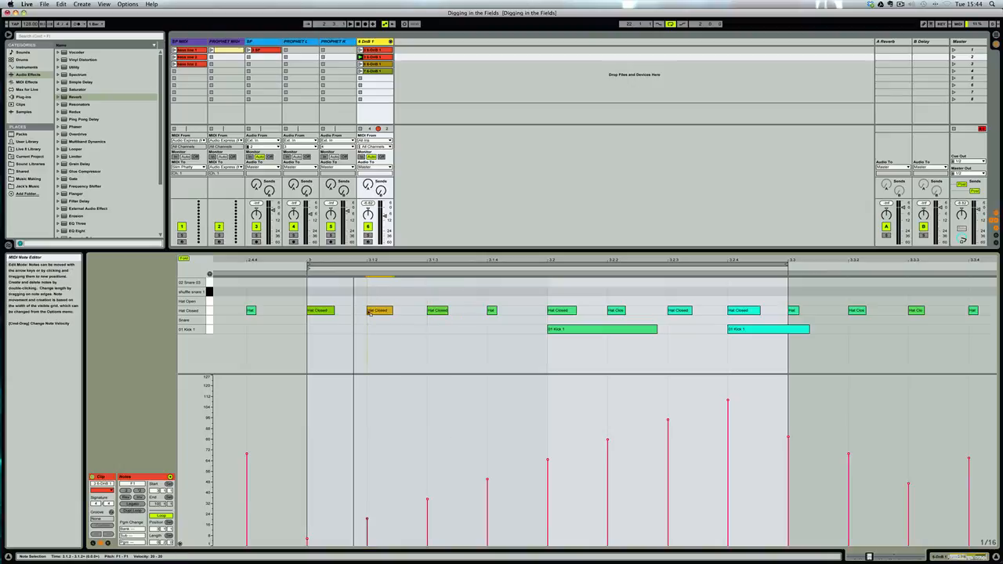
right_click(382, 334)
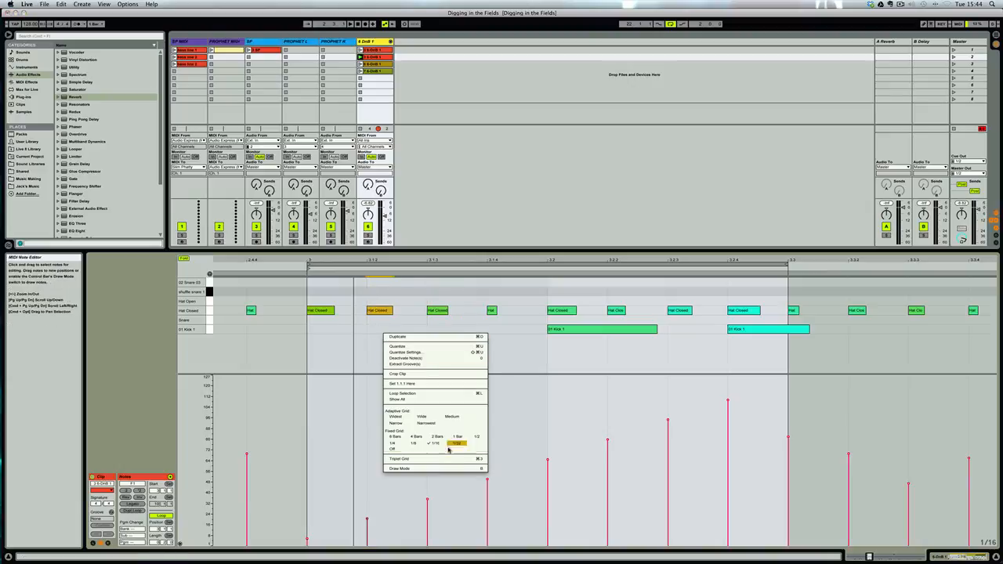
left_click(456, 438)
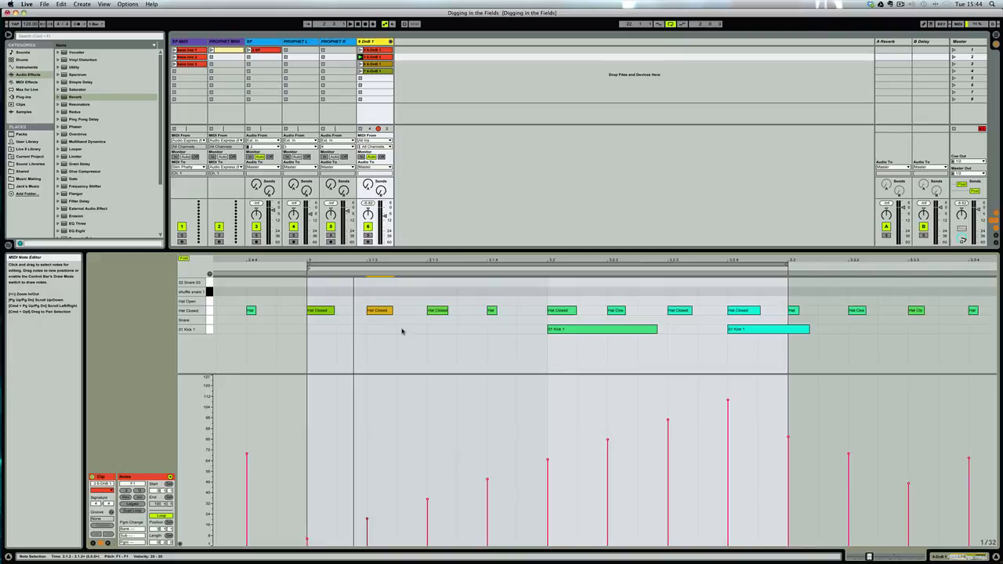
Turn the grid off, nudge the Hat Closed note at 3.1.2 slightly later, and deselect it
key("super+4")
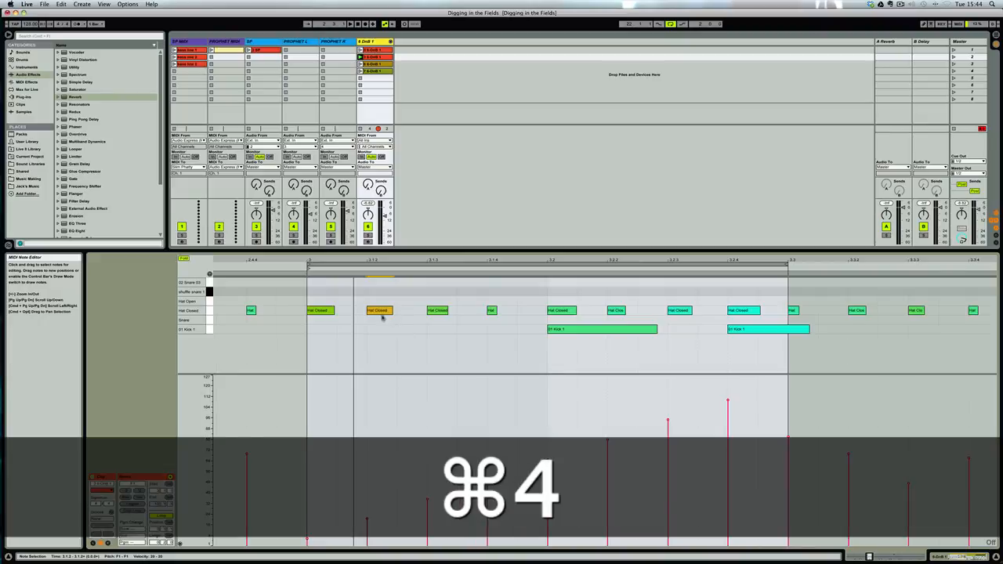
mouse_move(382, 317)
left_mouse_down()
mouse_move(419, 315)
mouse_move(358, 313)
mouse_move(385, 311)
left_mouse_up()
right_click(396, 335)
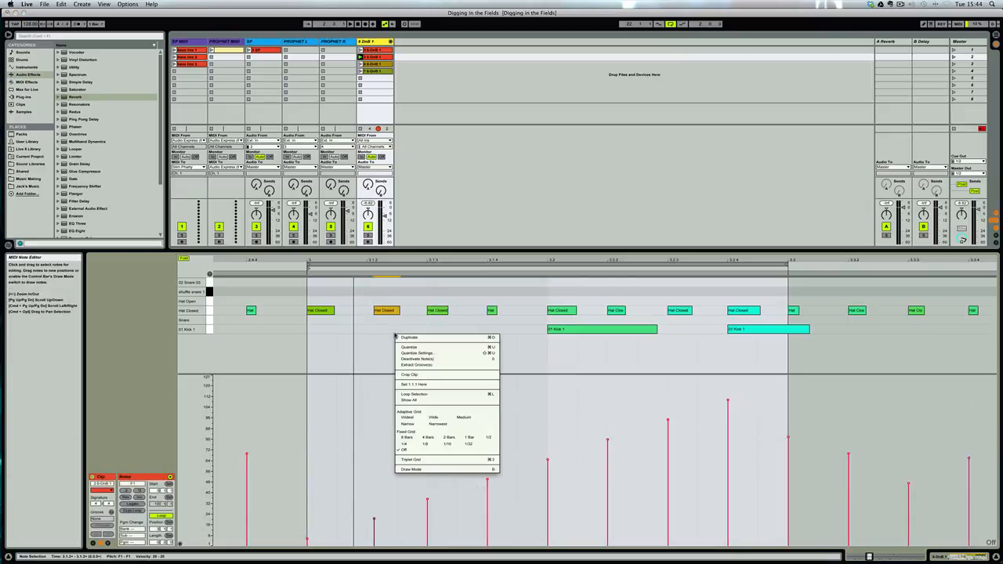
left_click(403, 452)
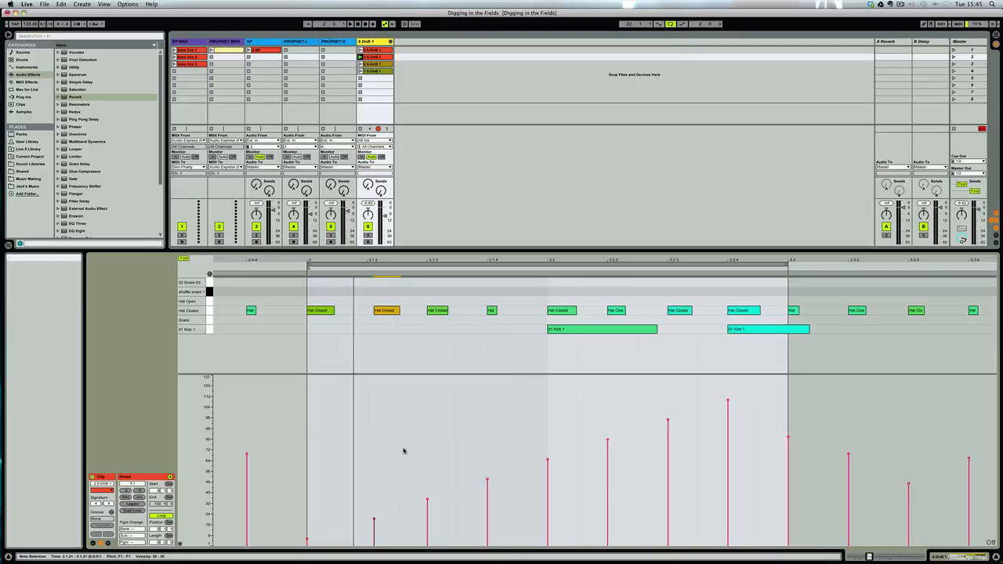
left_click(408, 332)
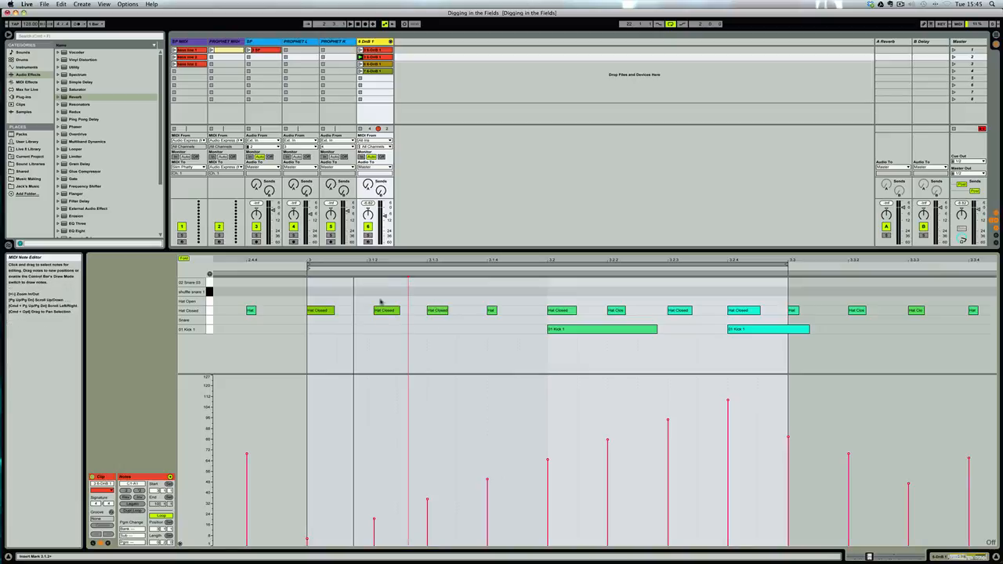
Mark the time range from just after 3.1.1 to 3.2, turn it into a note selection, and clear it
left_click_drag(308, 332, 546, 331)
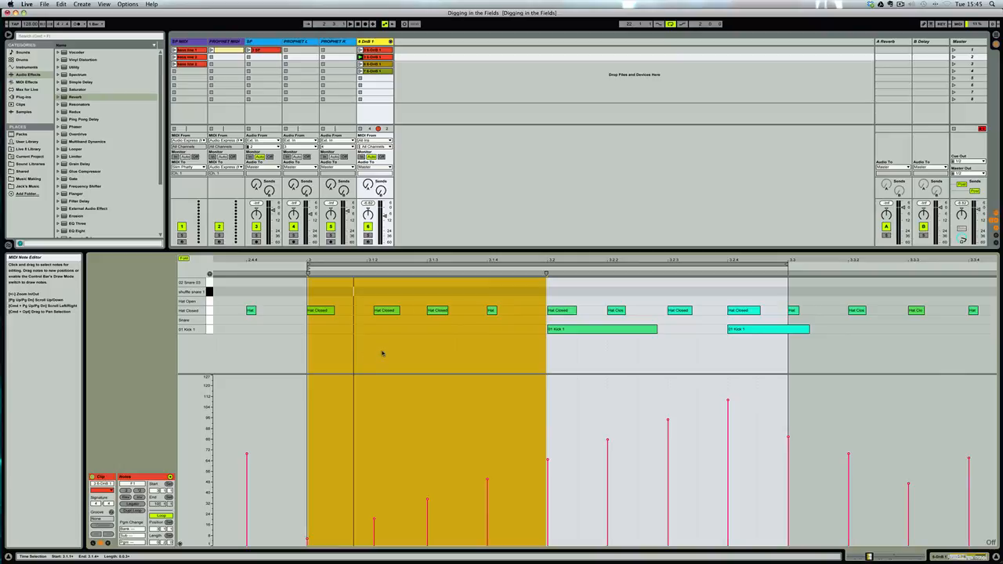
key("Return")
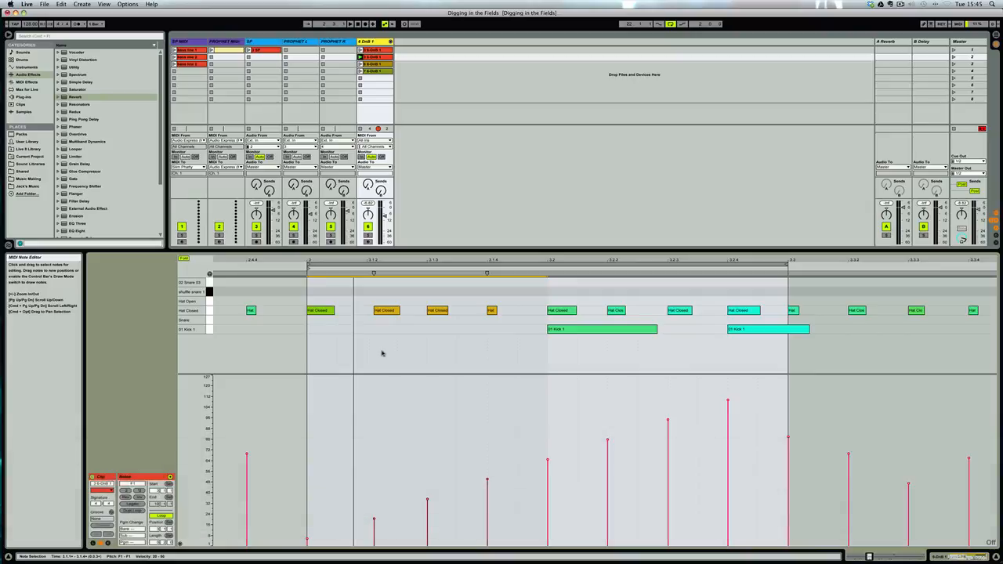
left_click(326, 328)
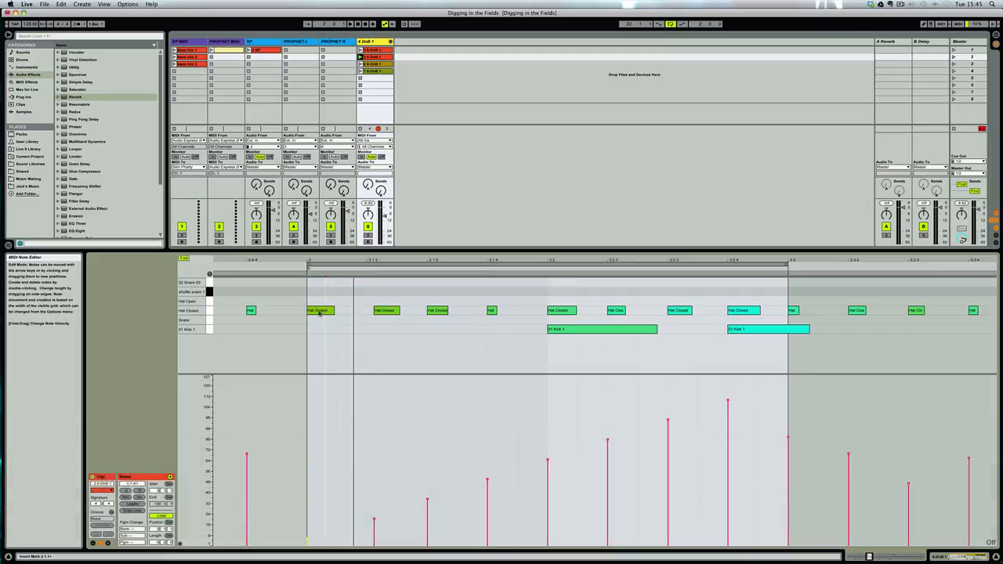
Mark the range from just before 3.1.1 to just before 3.2, toggle between note and time selection, and clear it
left_click_drag(327, 323, 537, 329)
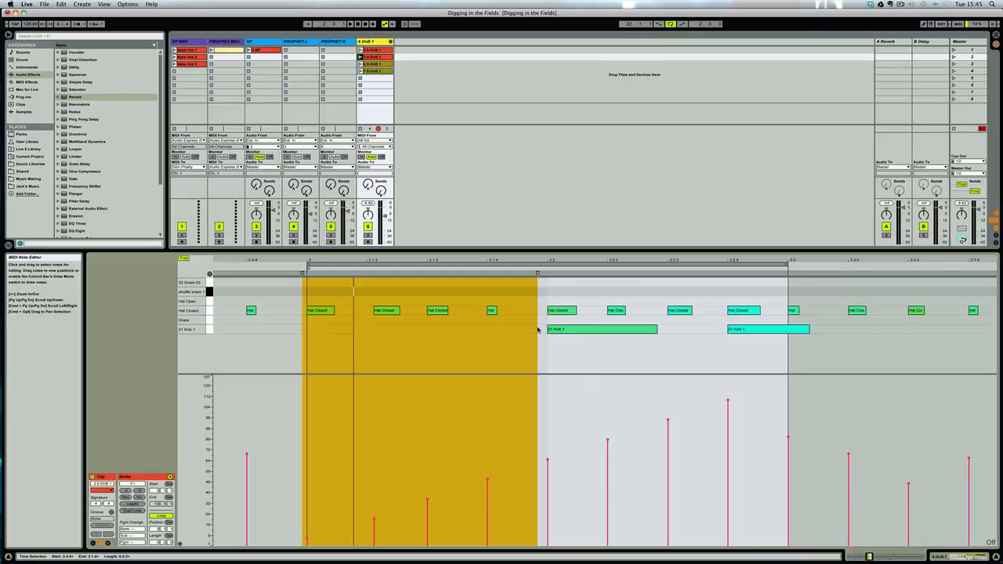
key("Return")
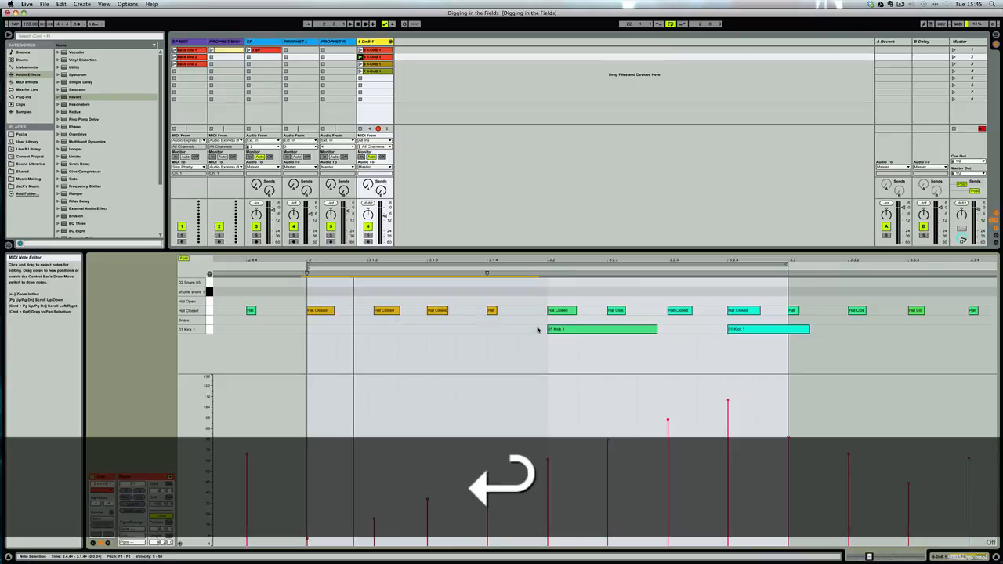
key("Return")
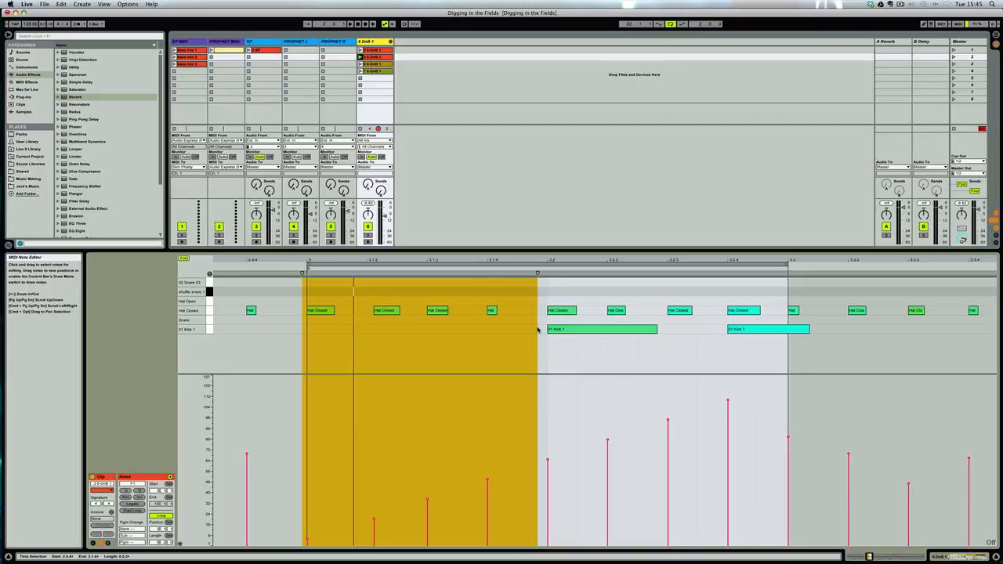
left_click(488, 347)
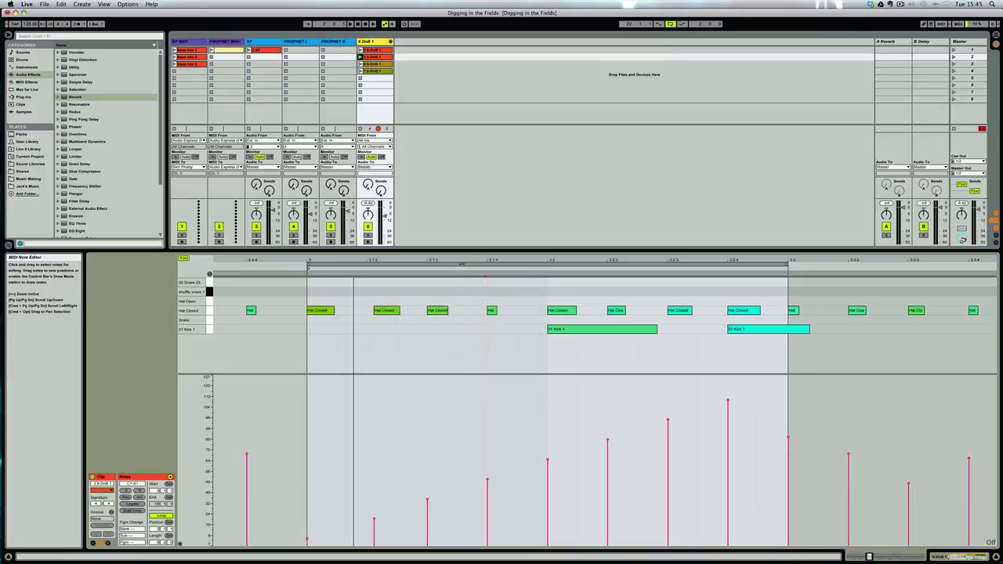
Select all notes in the whole drum clip and clear the selection
mouse_move(460, 260)
left_mouse_down()
mouse_move(431, 223)
mouse_move(431, 166)
left_mouse_up()
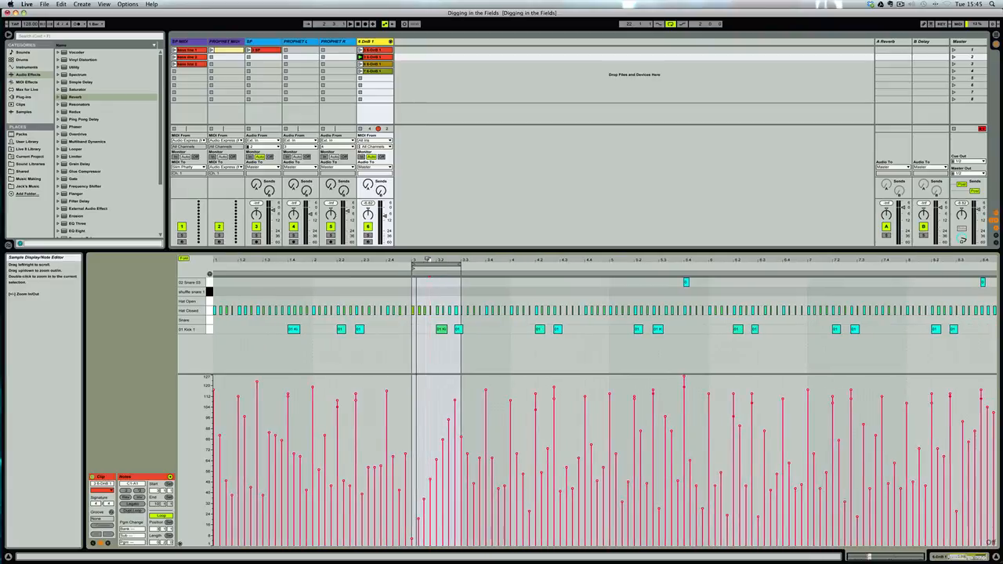
key("super+a")
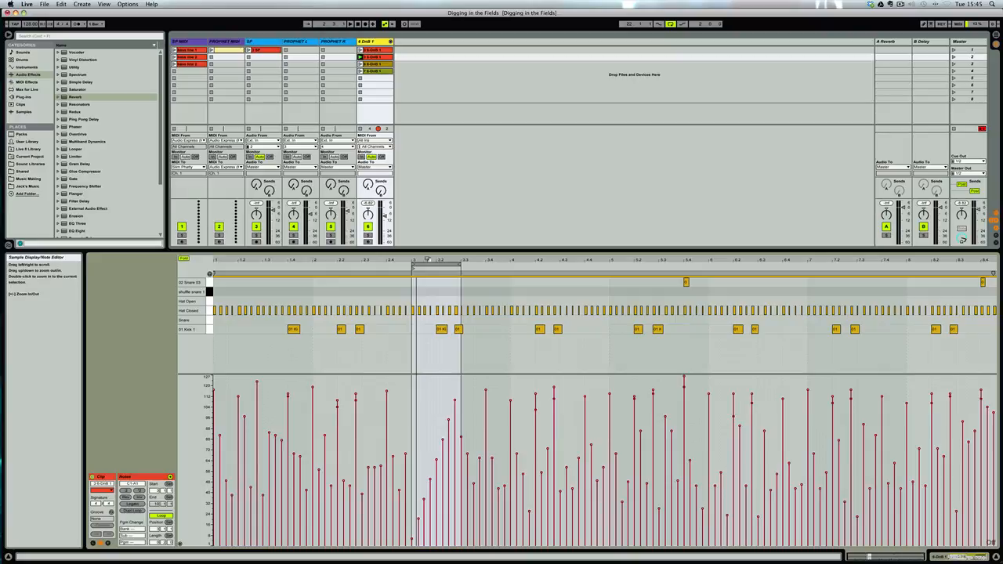
left_click(424, 291)
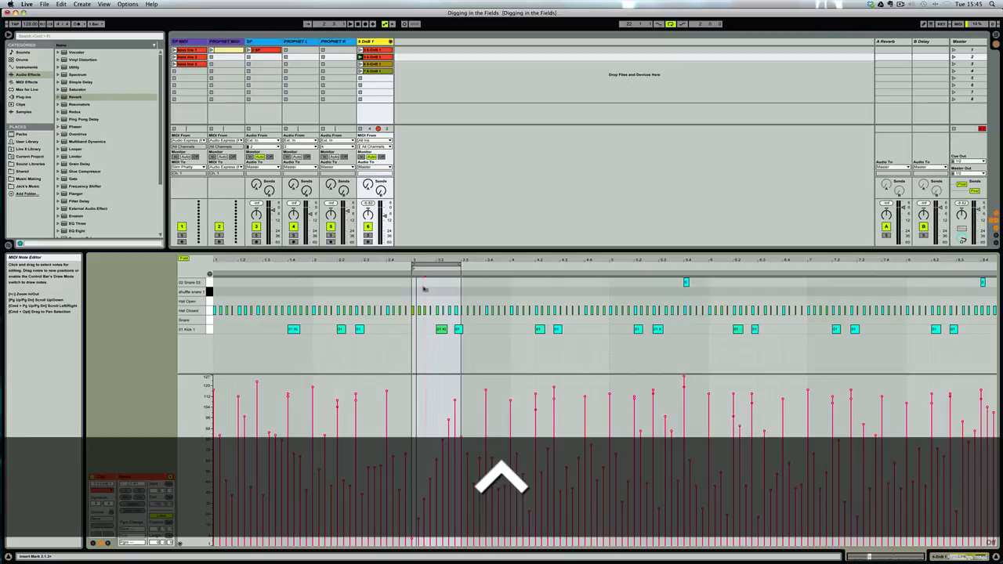
Set the clip's fixed grid to 1/8
scroll(424, 291, "up", 5)
scroll(424, 290, "up", 2)
scroll(424, 290, "down", 8)
right_click(442, 293)
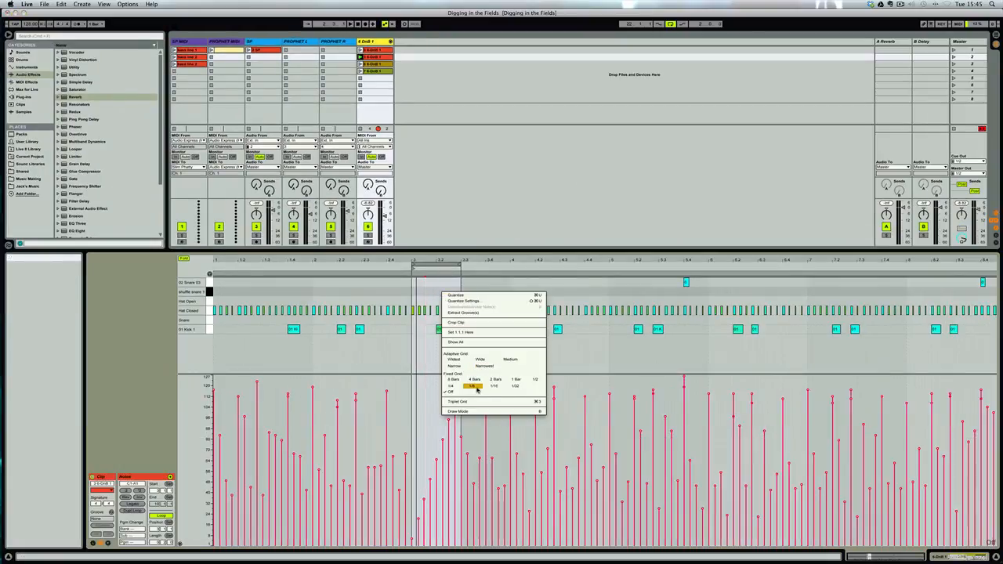
left_click(472, 387)
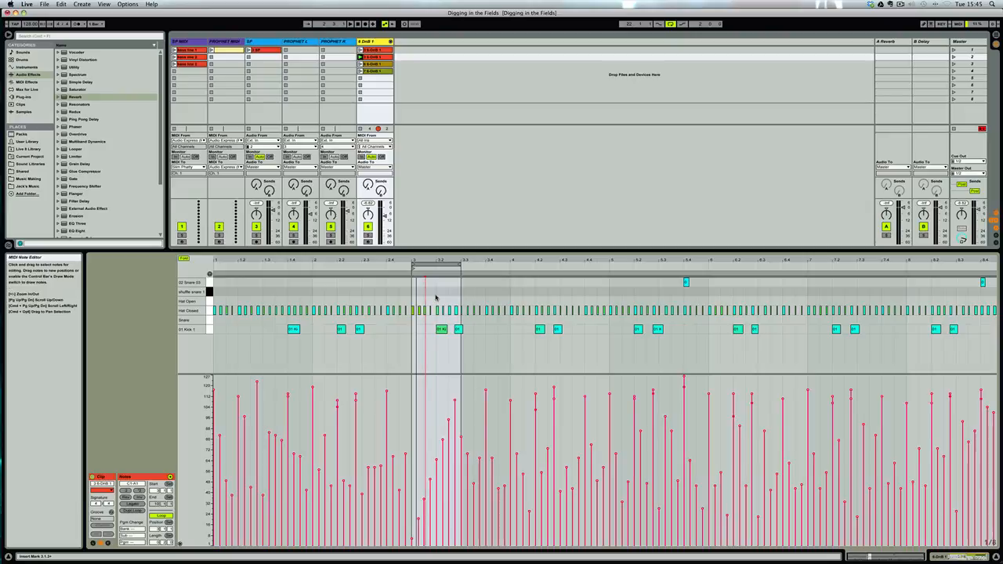
Step the insert marker back and forth through the clip along the 1/8 grid
key("space")
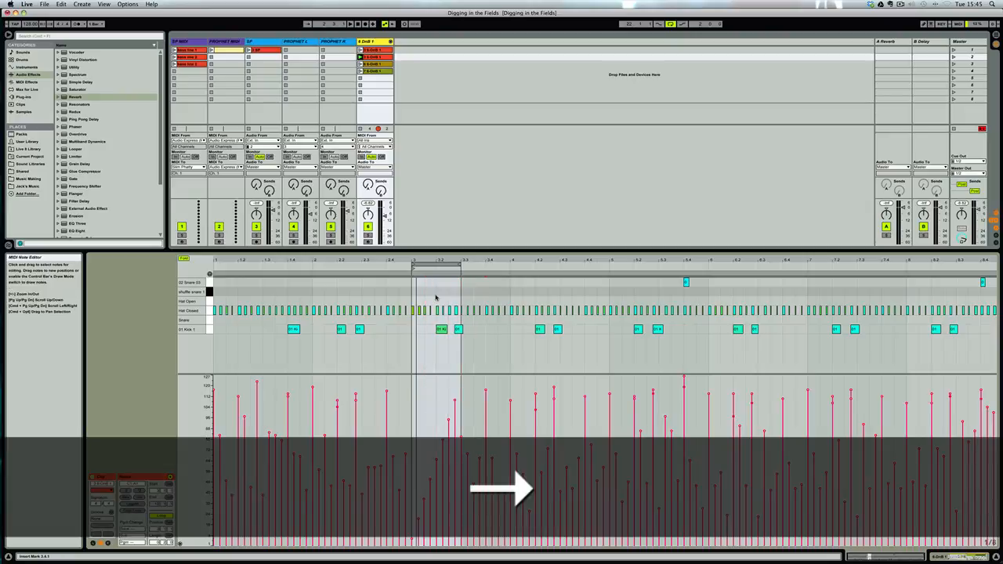
key("Right")
key("Right")
key("Left")
key("Left")
key("Left")
key("Right")
key("Left")
key("Left")
key("Left")
key("Left")
key("Left")
key("Left")
key("Left")
key("Right")
key("Right")
key("Right")
key("Right")
key("Right")
key("Right")
key("Right")
key("Left")
key("Left")
Select the time range from 3.3.1 to near the end of bar 8 and delete its notes
left_click_drag(462, 292, 894, 350)
left_click(950, 353)
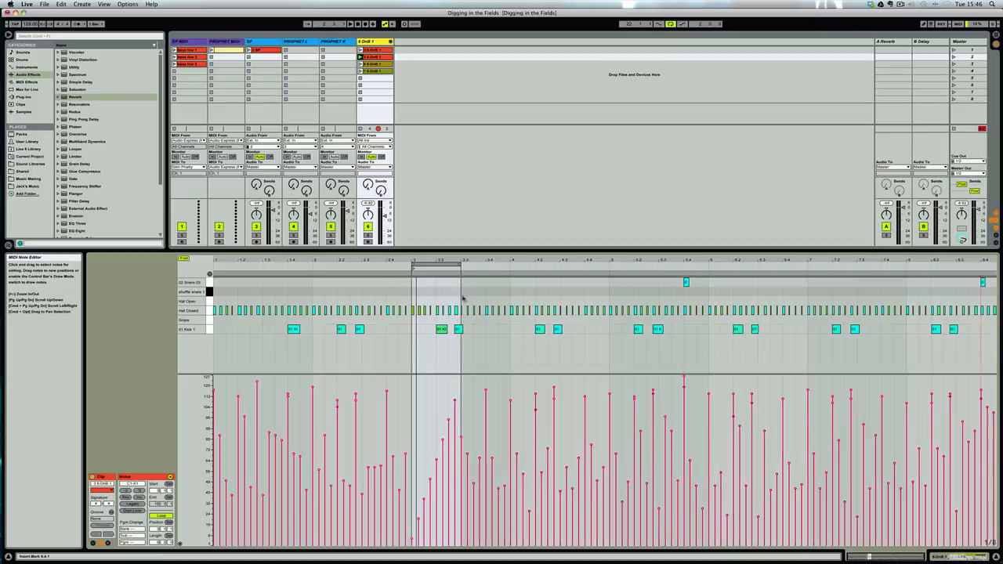
left_click_drag(515, 298, 1001, 298)
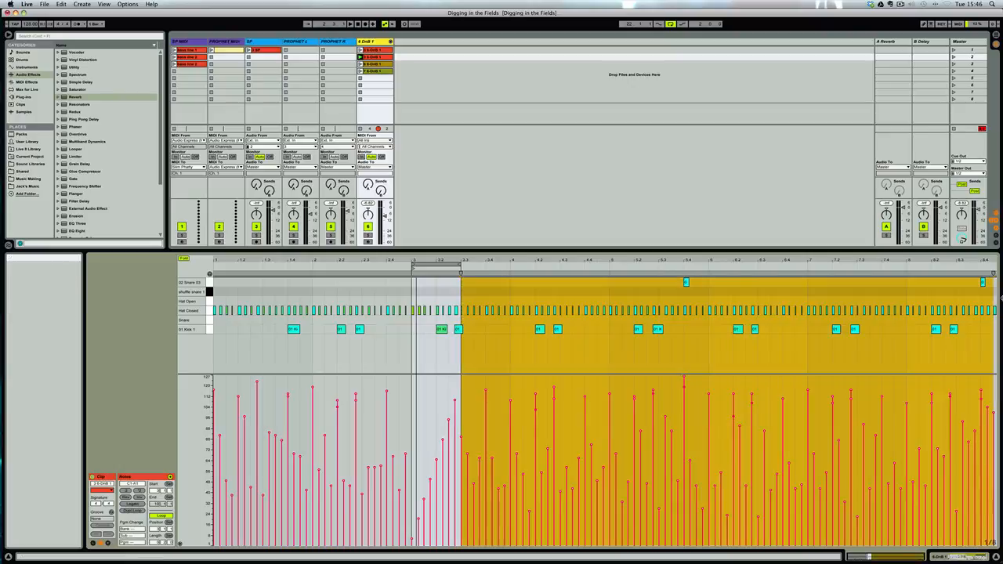
key("Delete")
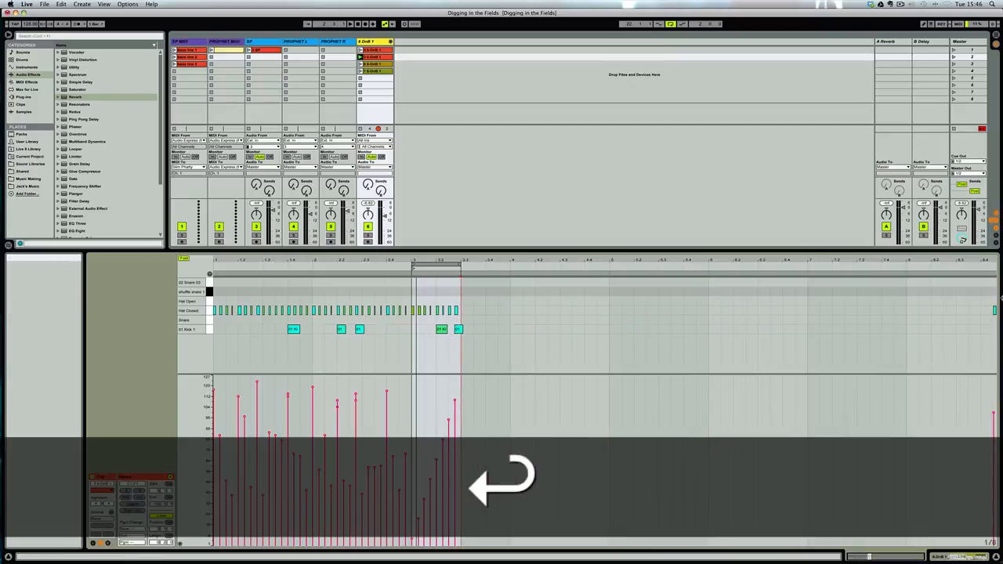
Select all notes from 3.1.1 to 3.3.1 and duplicate them four times in succession
left_click_drag(412, 299, 479, 339)
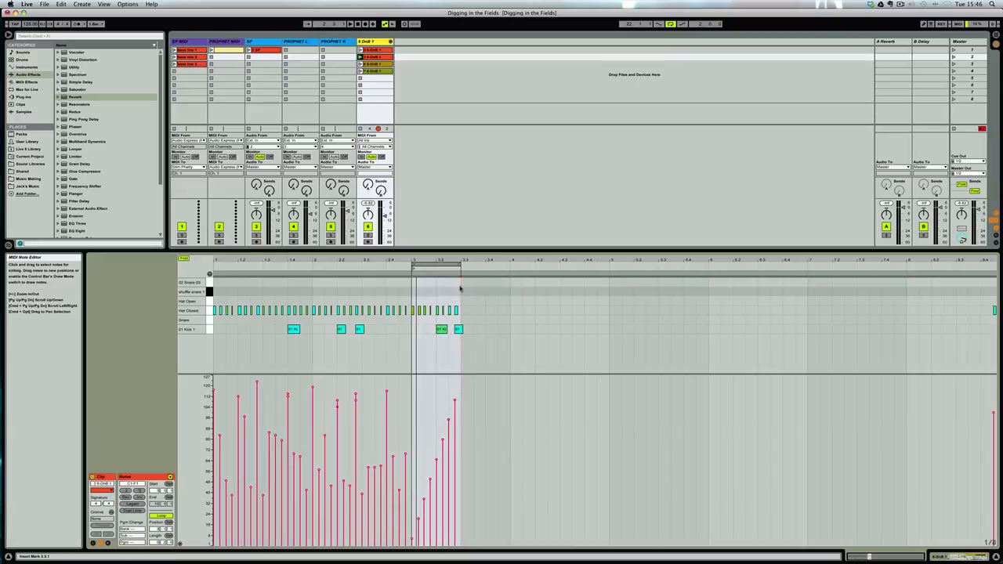
left_click_drag(461, 288, 417, 290)
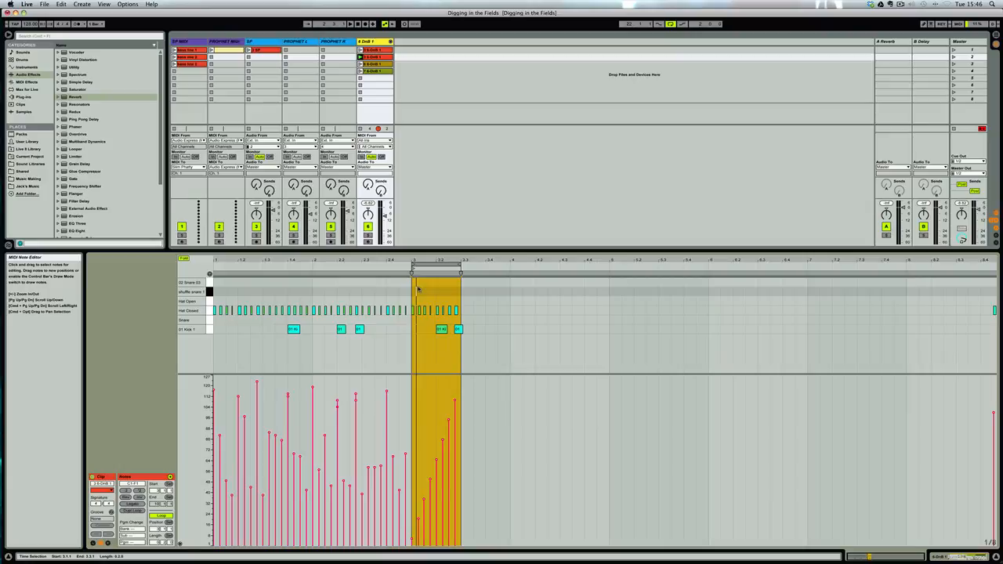
key("Return")
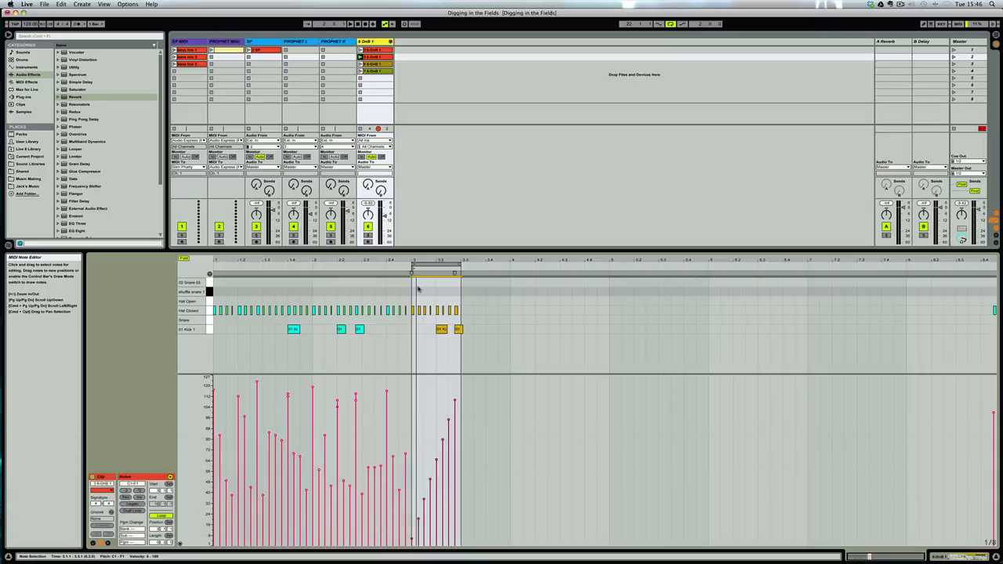
key("super+d")
key("super+d")
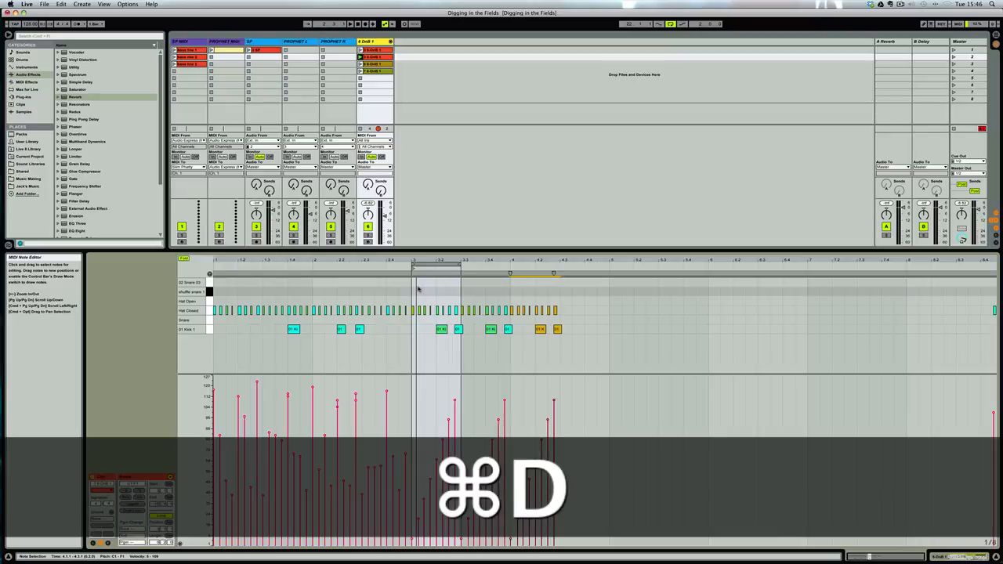
key("super+d")
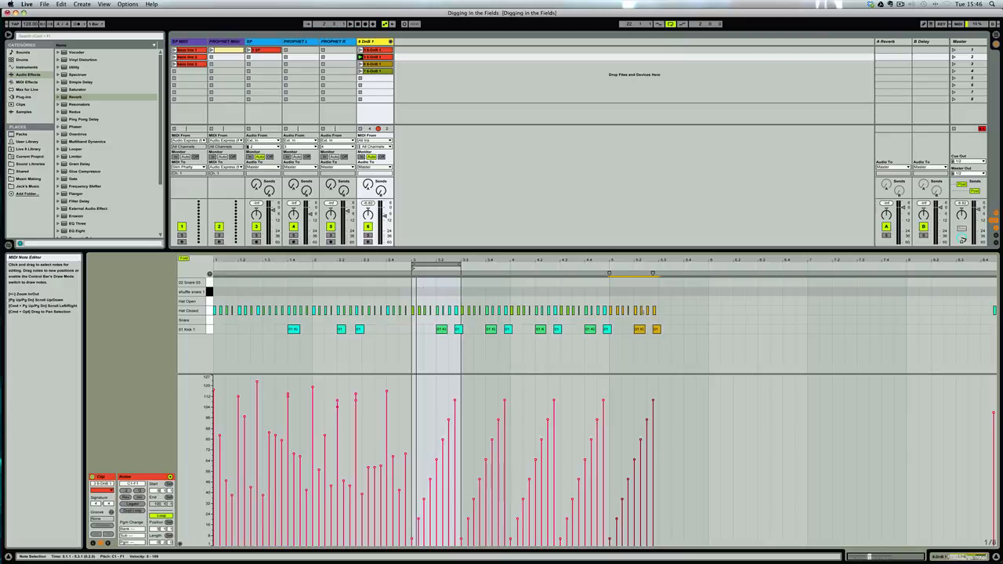
Copy the selected notes at 5.1.1 and paste them at 6.1.1
key("super+c")
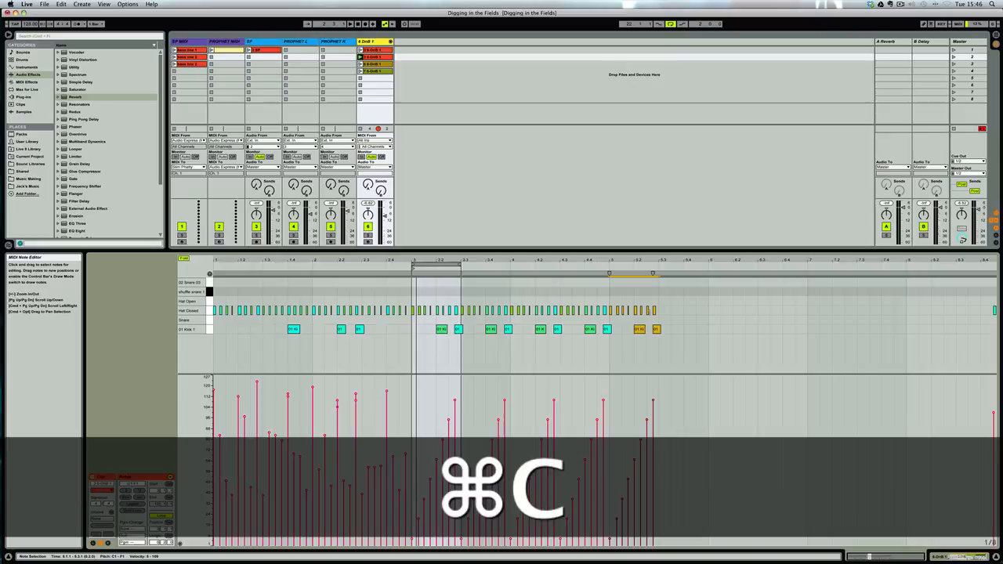
left_click(660, 292)
key("Right")
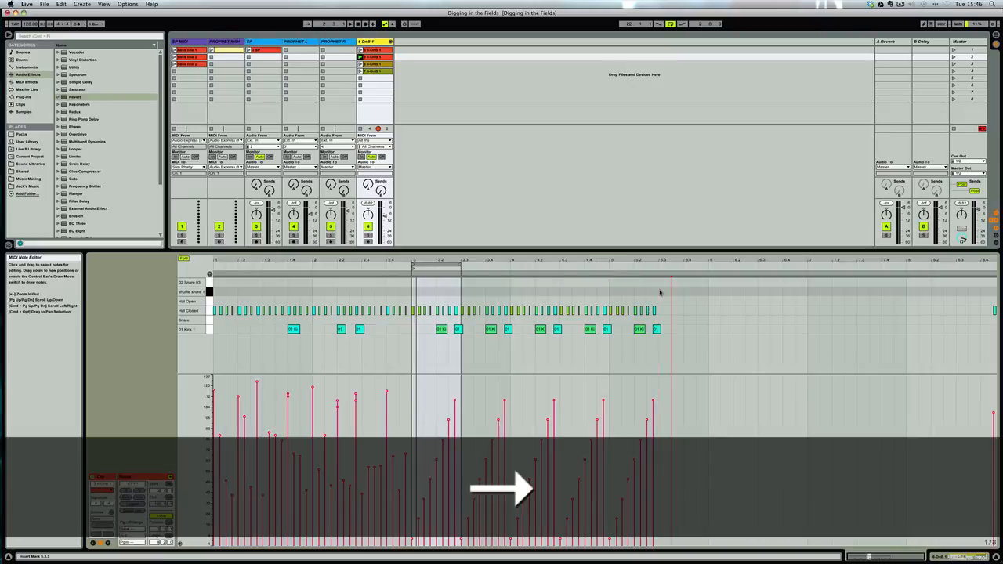
key("Right")
key("super+v")
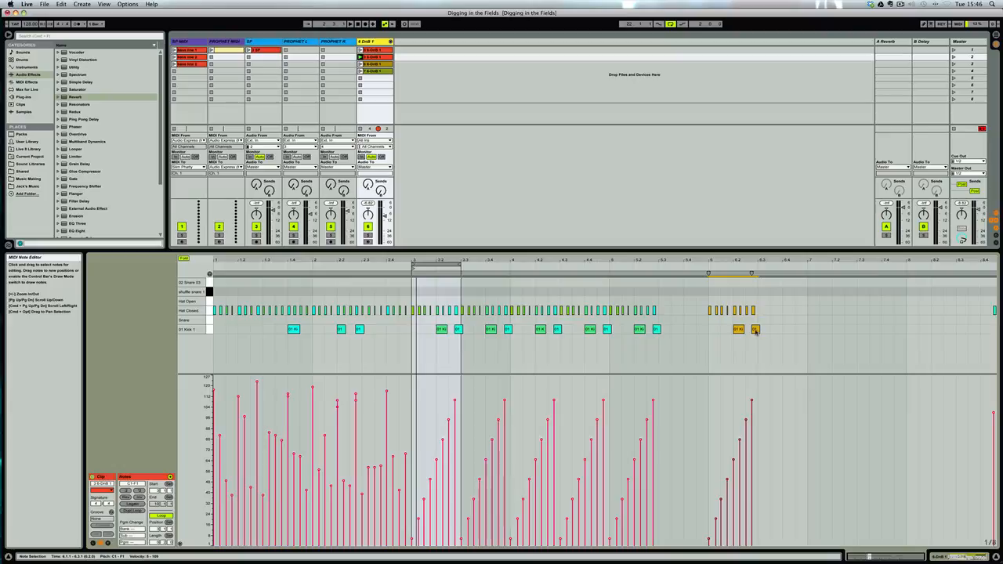
Copy the pasted notes to 6.3.1, and copy the last kick note to 7.1.3, 7.3.1 and 7.4.1
left_click_drag(754, 330, 807, 330)
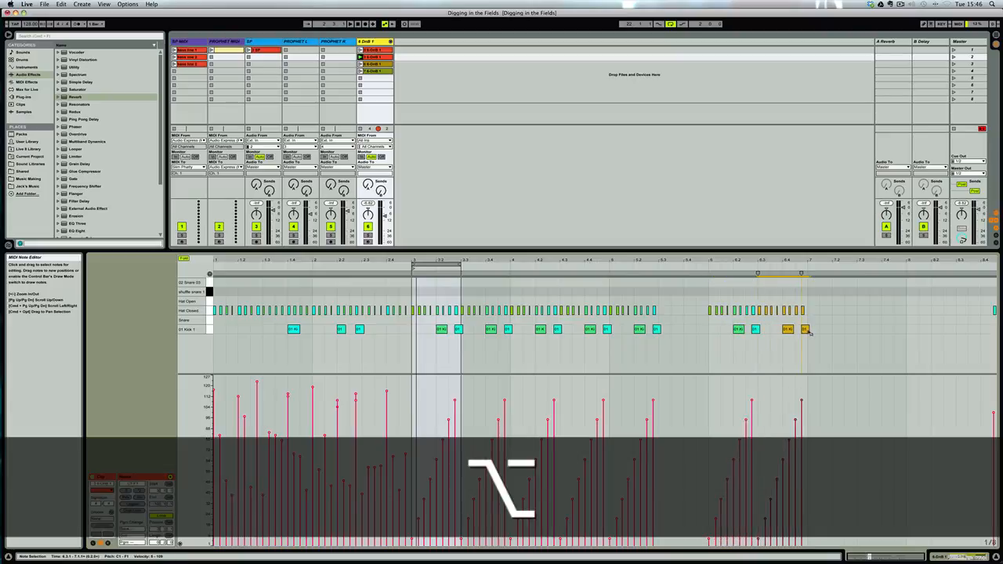
left_click(805, 330)
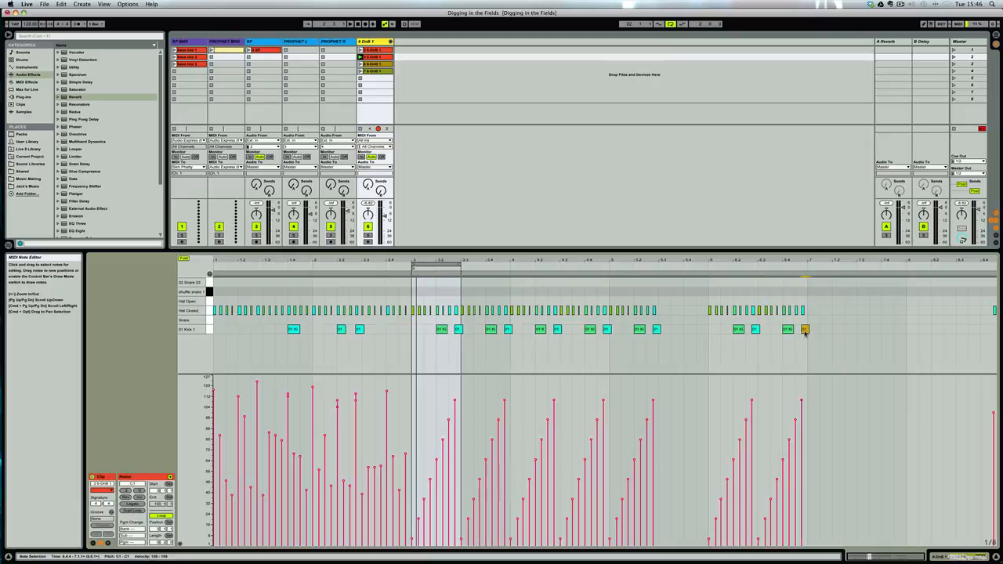
left_click_drag(805, 330, 890, 332)
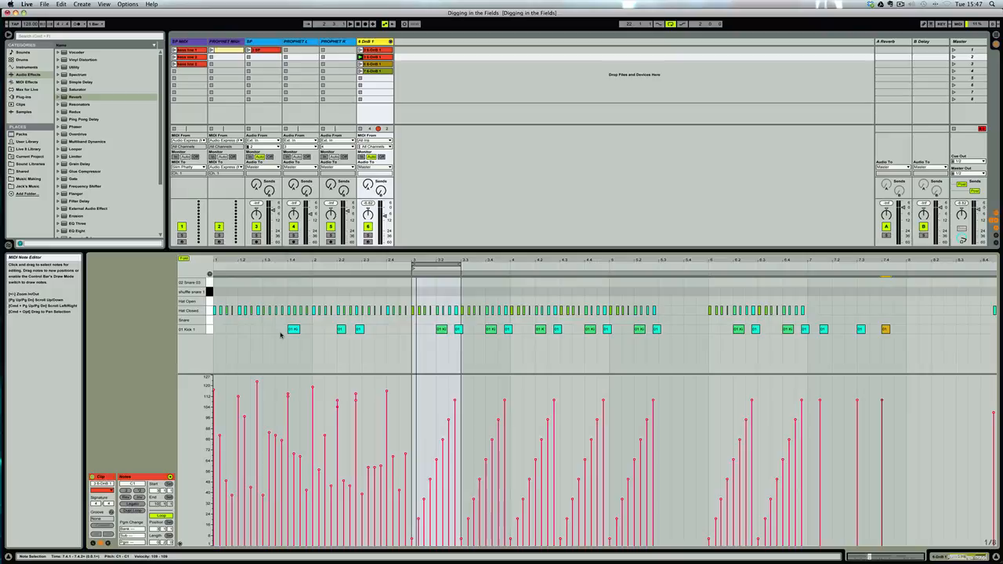
Select all kick notes in the clip, switch to all closed hat notes, and return to all kick notes
left_click(212, 330)
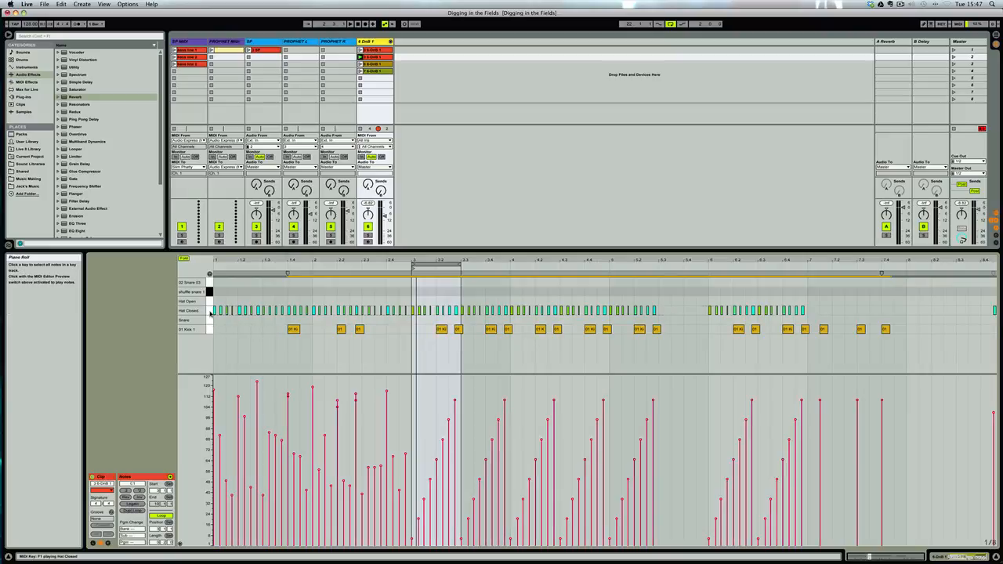
left_click(210, 313)
left_click(210, 329)
left_click(209, 329)
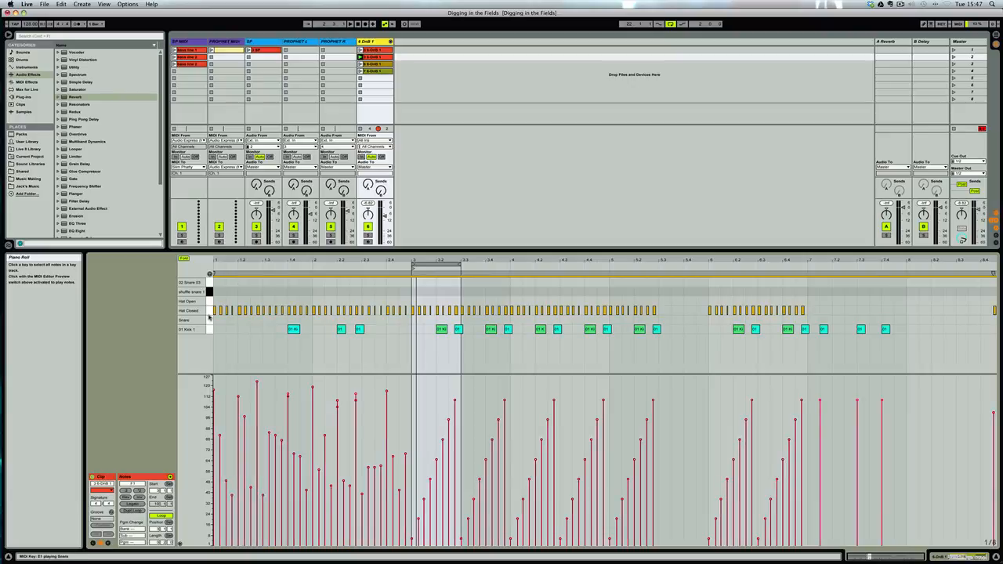
left_click(210, 329)
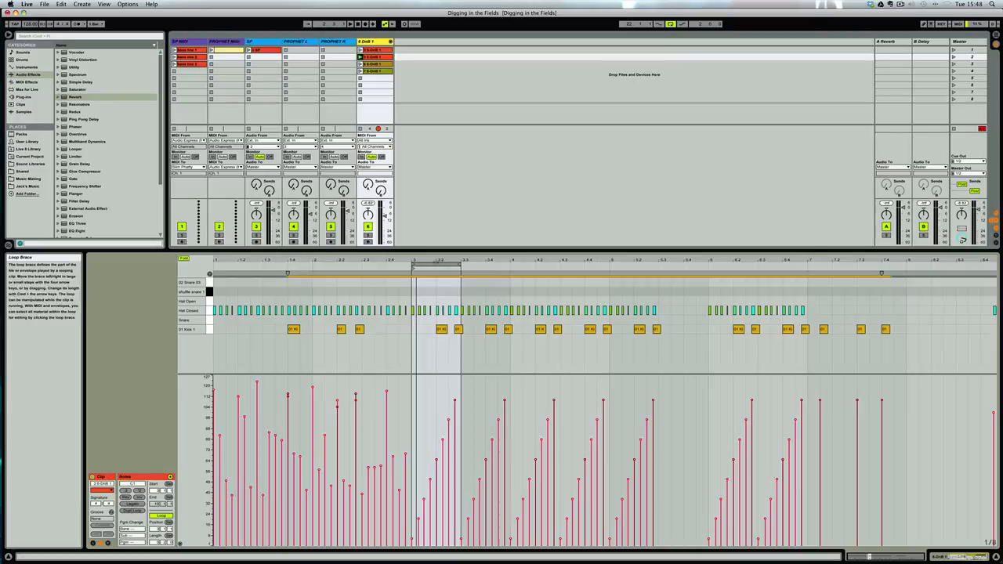
Deselect the notes and set the clip's fixed grid to 1/32, focusing on the notes around 3.1.1
left_click(532, 302)
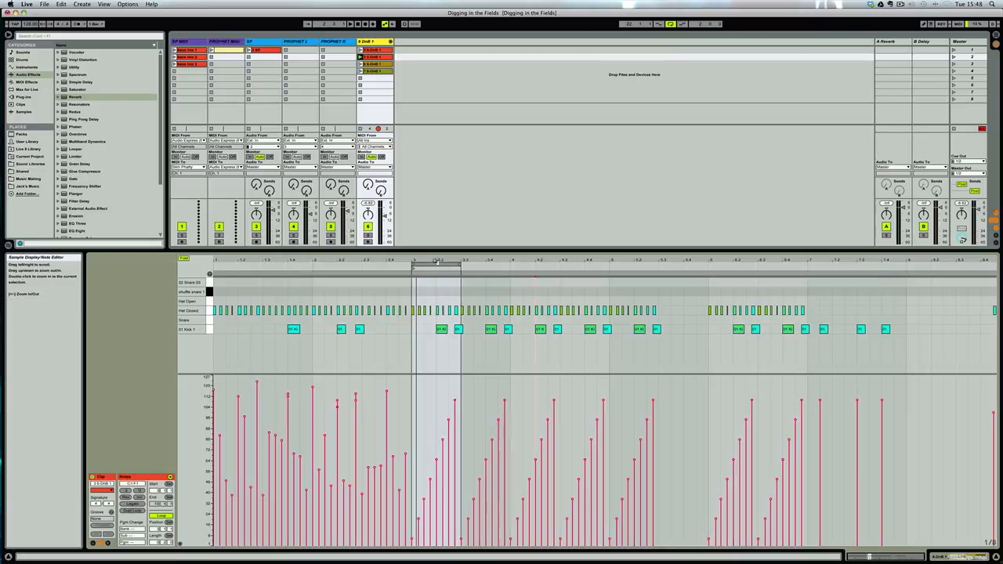
left_click_drag(430, 262, 430, 355)
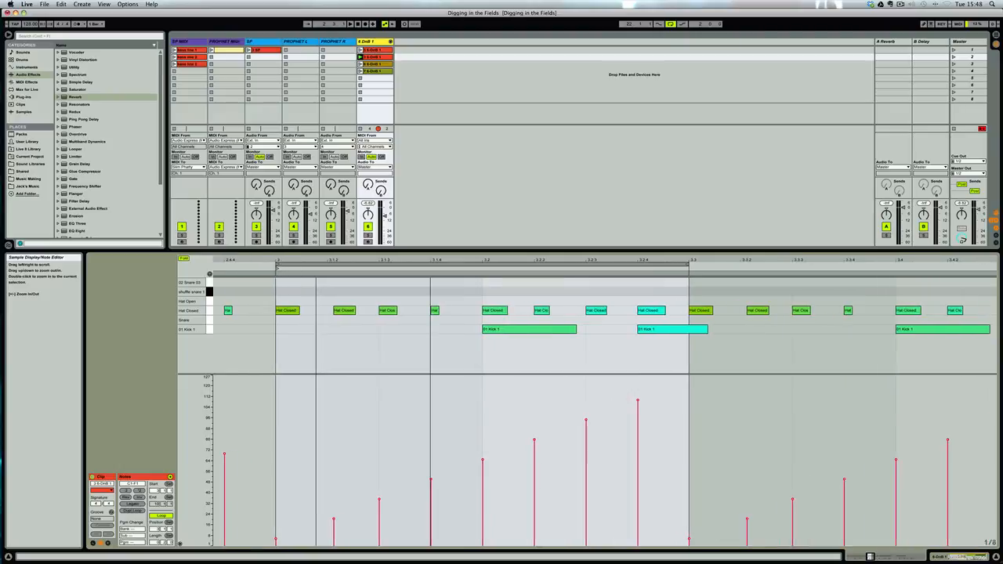
right_click(410, 327)
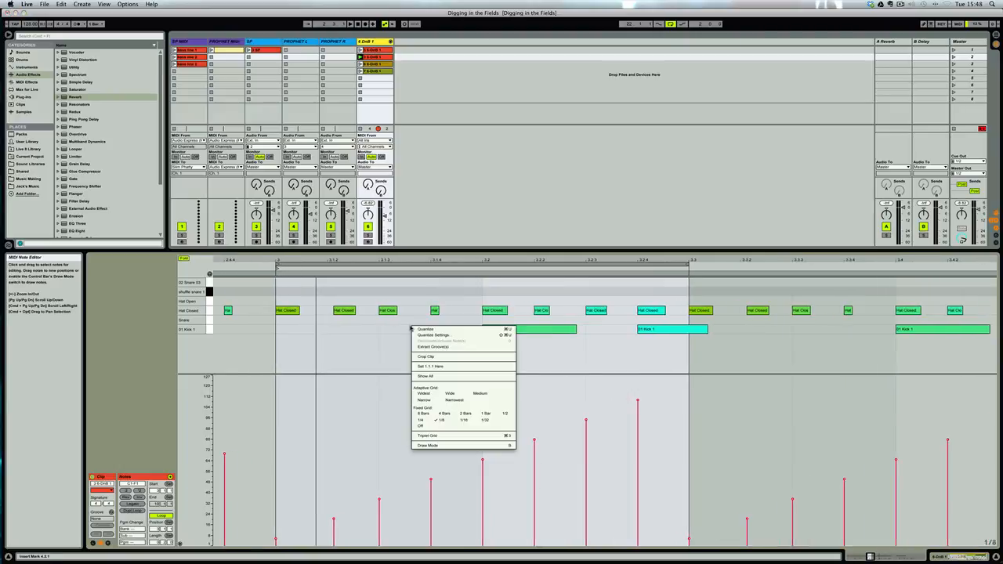
left_click(486, 423)
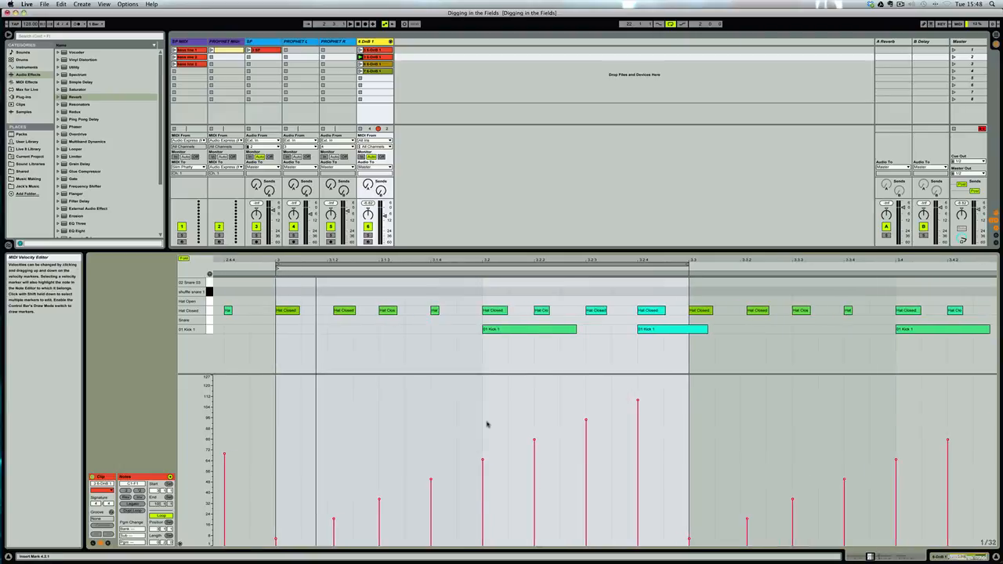
Nudge the closed hat note near 3.1.3 back and forth in time and return it to its original position
left_click(387, 311)
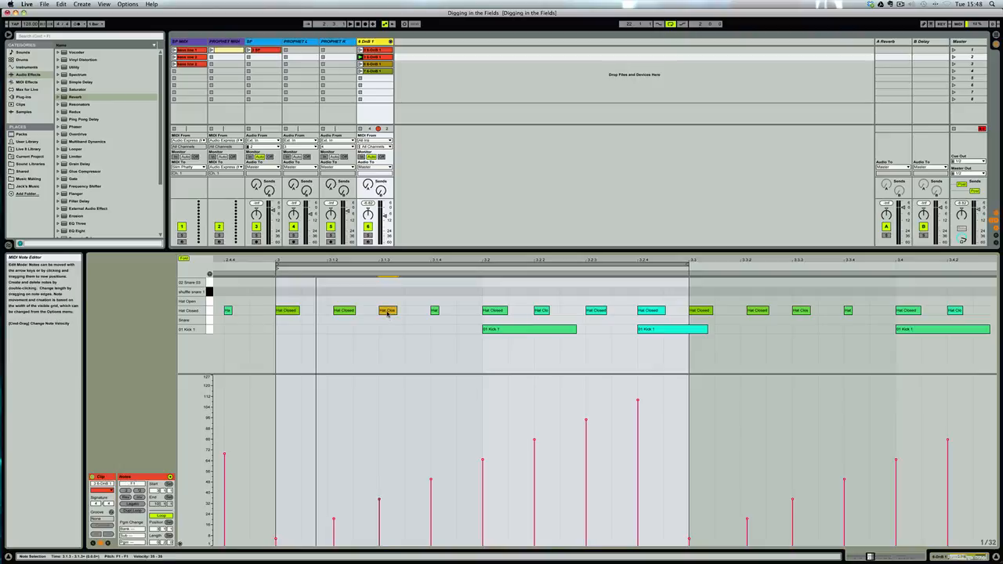
key("Right")
key("Left")
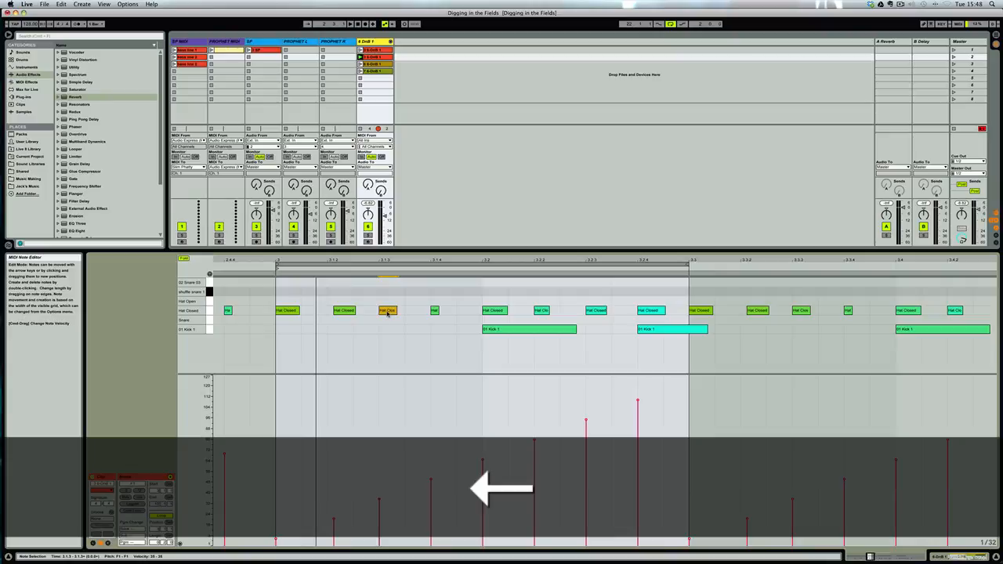
key("Left")
key("Left")
key("Right")
key("Right")
key("Right")
key("Right")
key("Left")
key("Left")
key("Left")
key("Right")
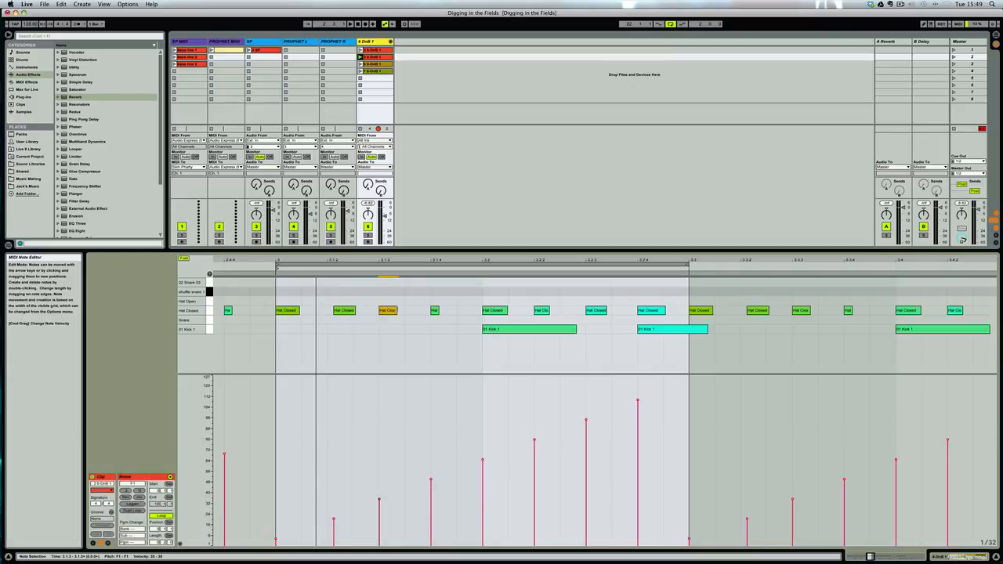
Lengthen and shorten the closed hat note near 3.1.3 from its end and trim its start slightly
mouse_move(398, 310)
left_mouse_down()
mouse_move(478, 310)
mouse_move(397, 310)
left_mouse_up()
left_click_drag(397, 311, 405, 311)
mouse_move(405, 311)
left_mouse_down()
mouse_move(424, 311)
mouse_move(396, 311)
left_mouse_up()
left_click_drag(396, 260, 398, 310)
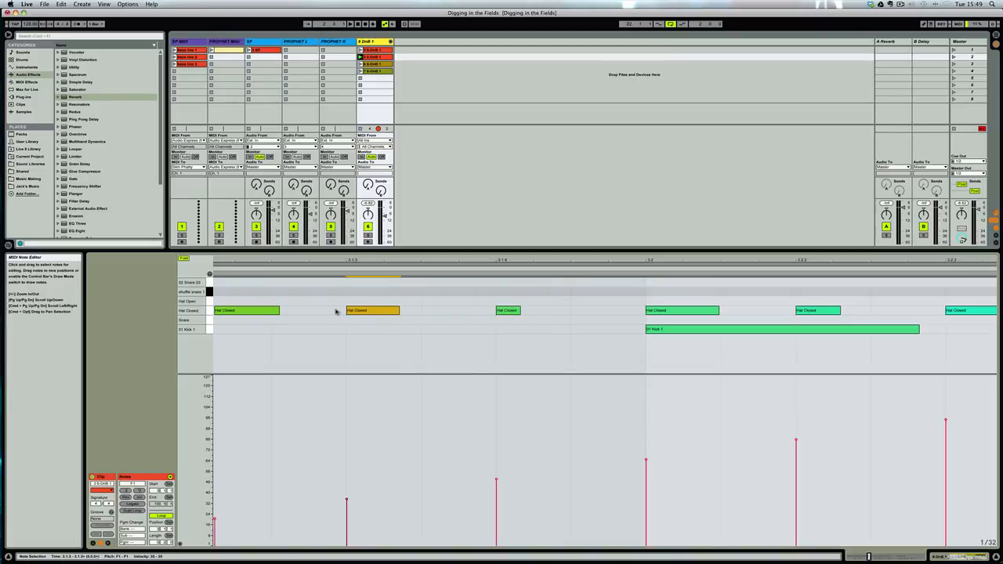
mouse_move(346, 311)
left_mouse_down()
mouse_move(305, 311)
mouse_move(347, 310)
left_mouse_up()
Raise the closed hat note's velocity to 62 directly on the note, reduce the velocity lane's height and adjust the velocity further
key("super")
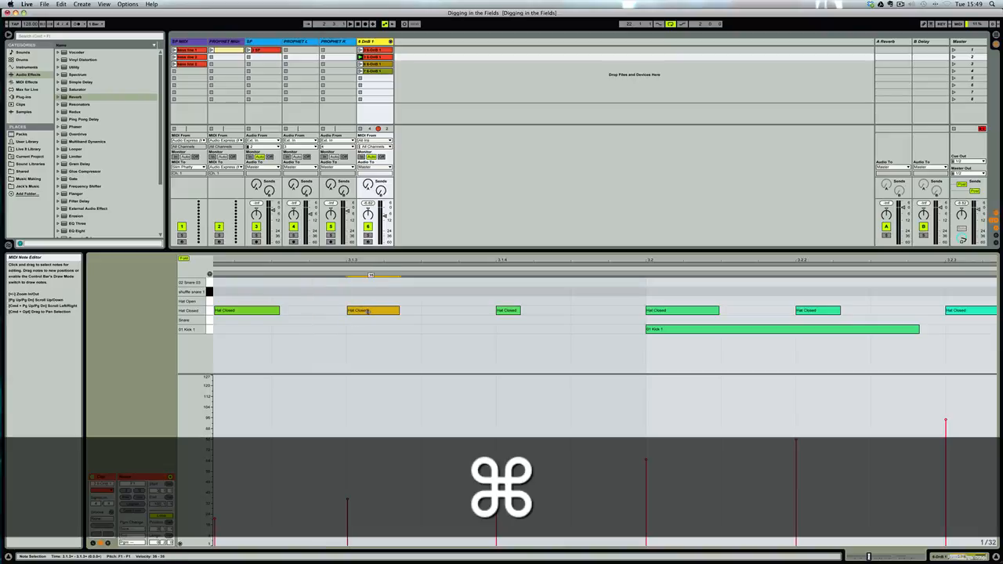
left_click_drag(367, 310, 367, 285)
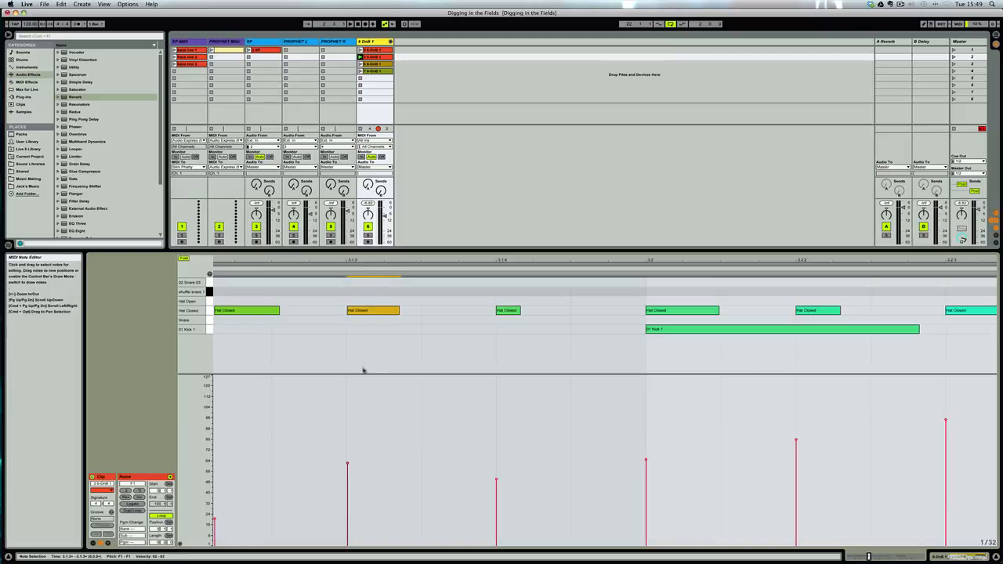
left_click_drag(365, 374, 361, 424)
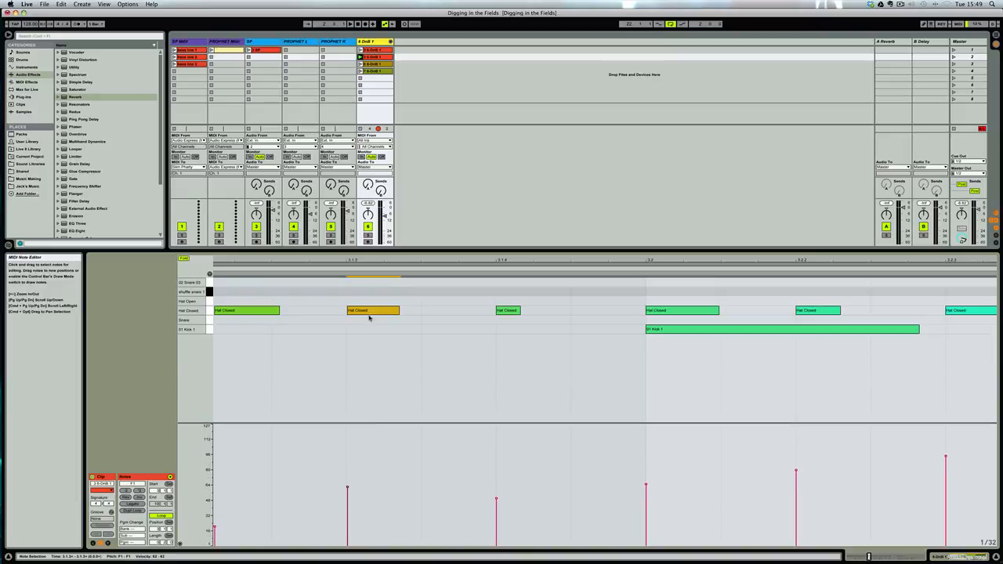
left_click_drag(369, 312, 369, 275)
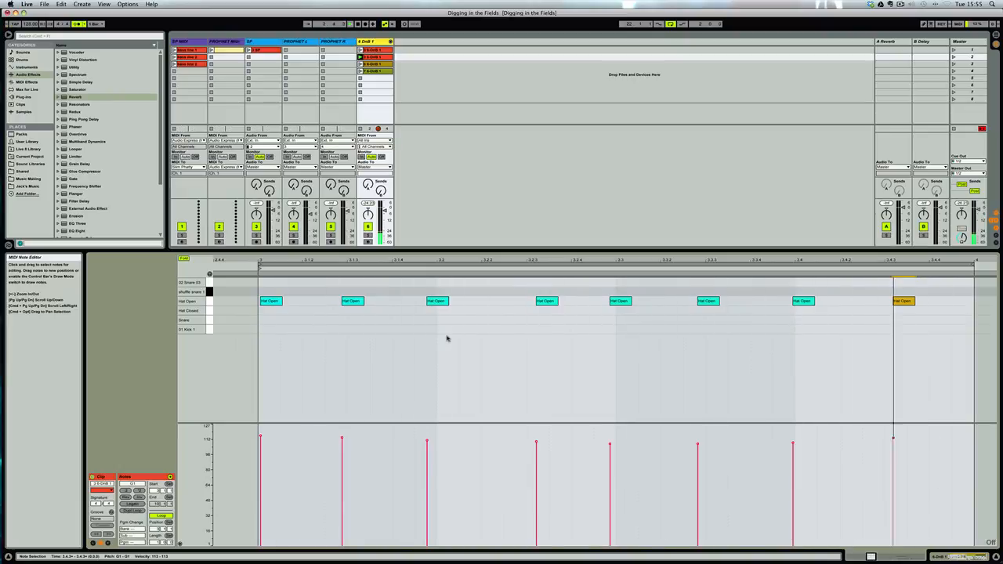
Stop playback and turn on snapping to the 1/32 grid
key("space")
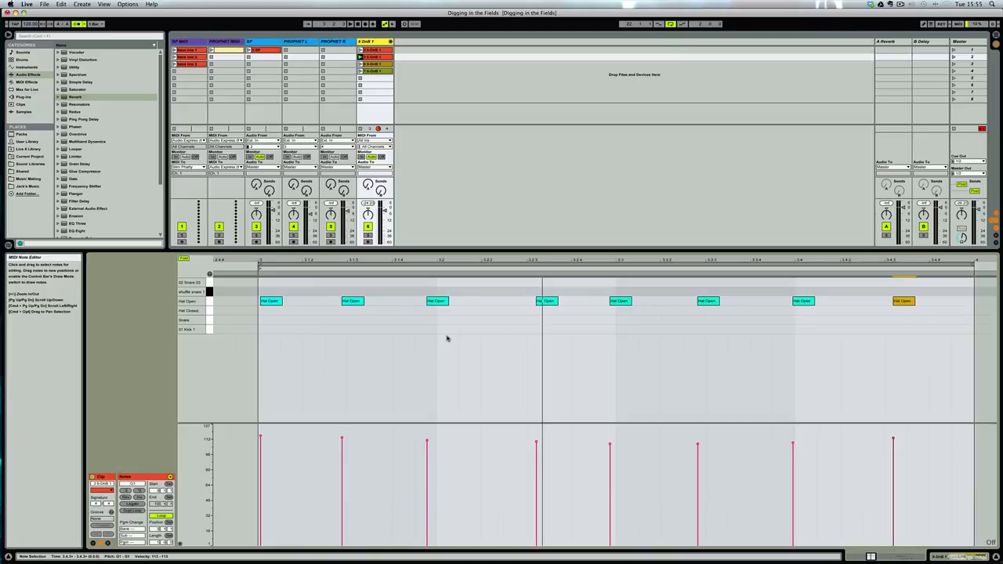
key("super+4")
left_click(452, 287)
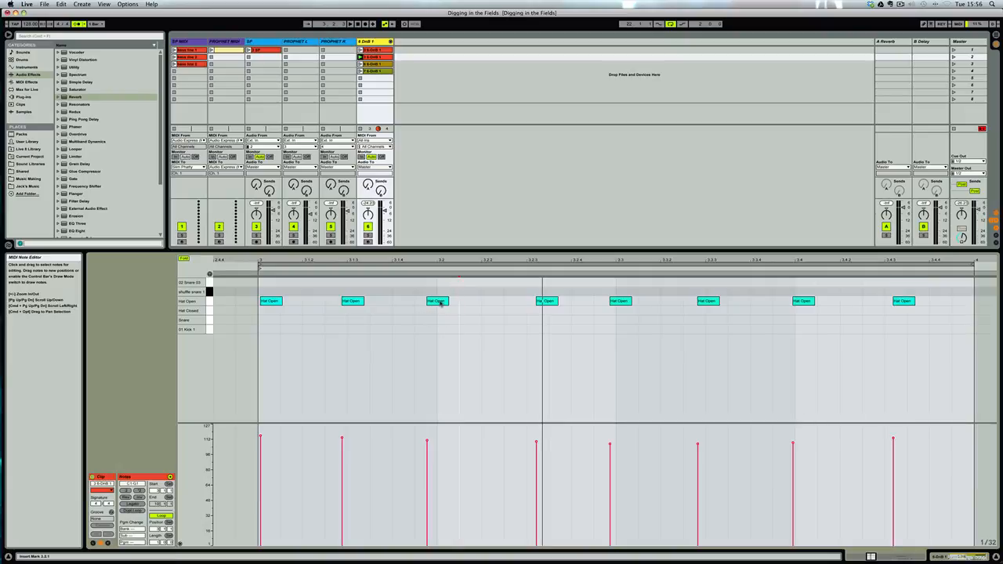
Move the third to seventh open hat notes onto the grid at 3.2.1, 3.2.3, 3.3.1, 3.3.3 and 3.4.1
left_click_drag(439, 303, 448, 303)
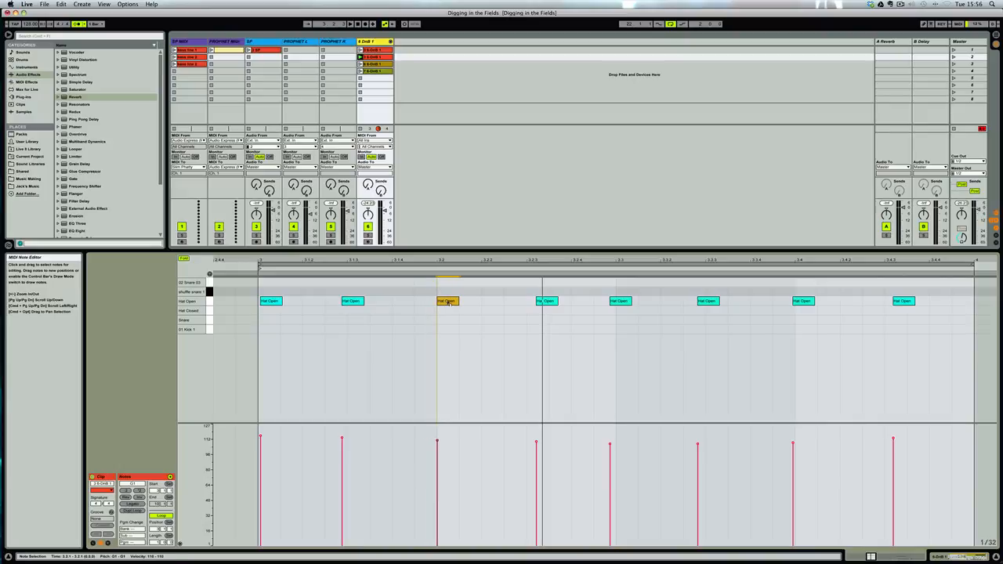
mouse_move(550, 303)
left_mouse_down()
mouse_move(565, 303)
mouse_move(545, 304)
left_mouse_up()
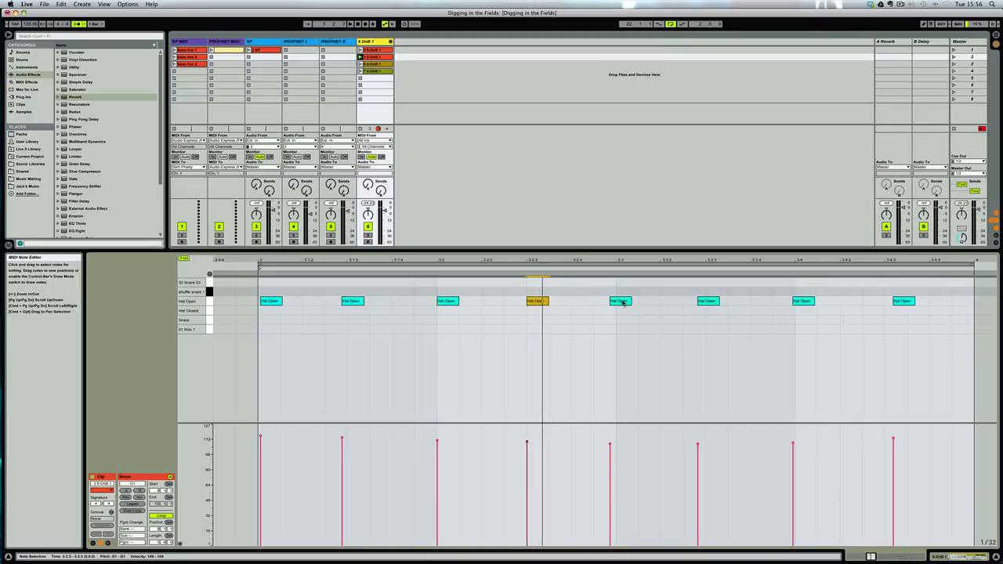
left_click_drag(620, 304, 630, 304)
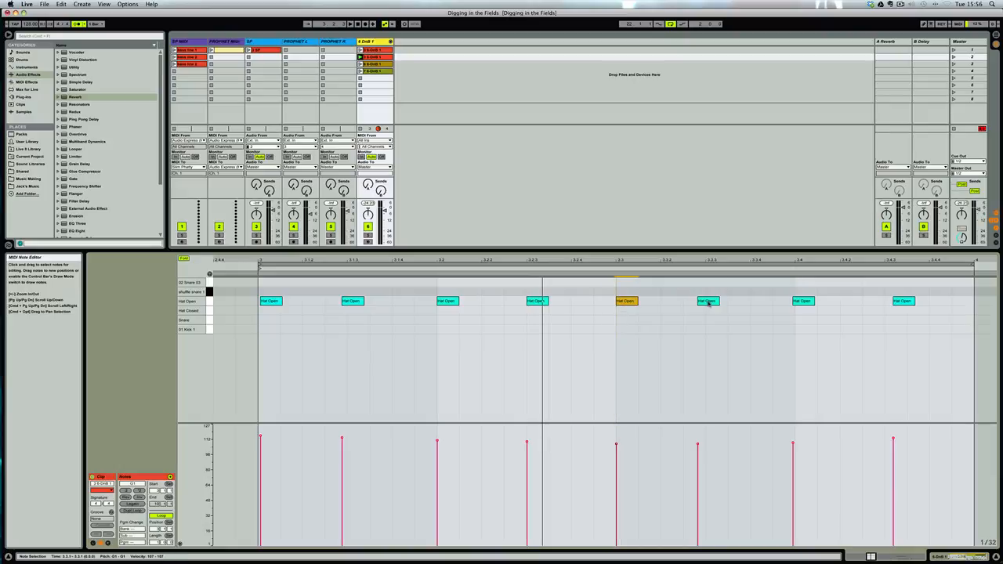
left_click_drag(709, 303, 718, 303)
left_click_drag(796, 302, 808, 302)
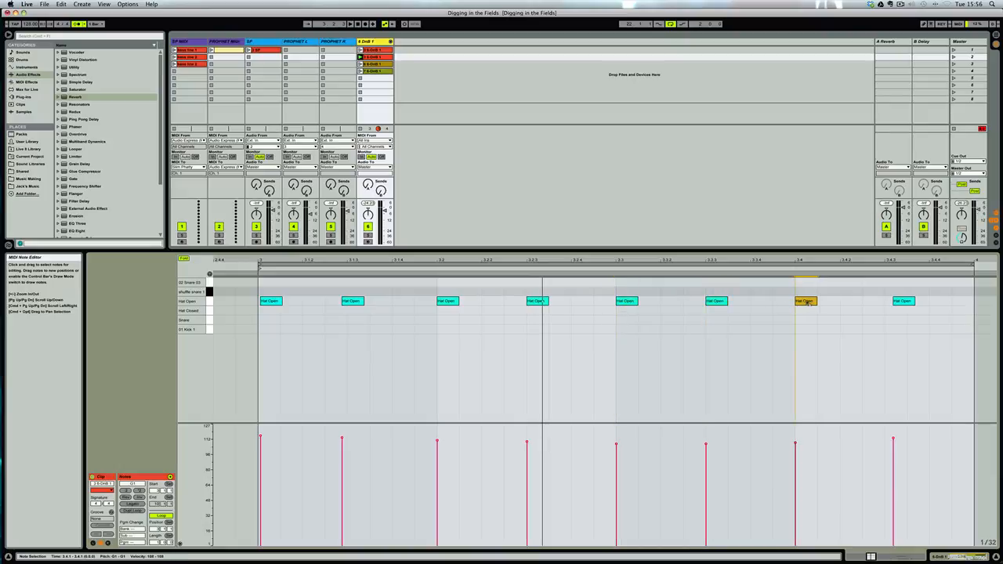
Undo the five manual moves of the open hat notes
key("super+z")
key("super+z")
key("super+z")
key("super+z")
key("super+z")
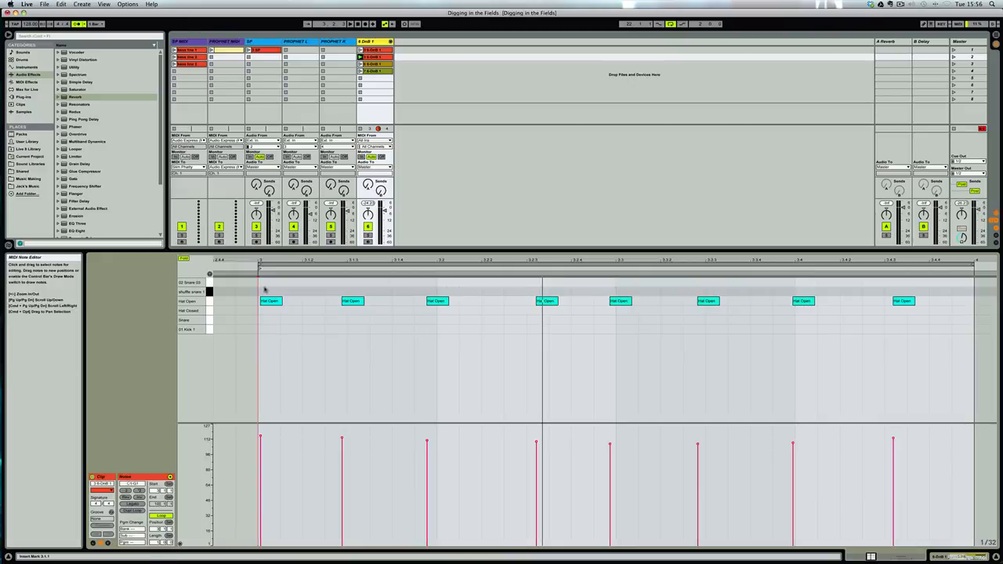
Select all open hat notes in the loop and choose 1/16 as the value in their quantize settings
left_click_drag(262, 286, 964, 323)
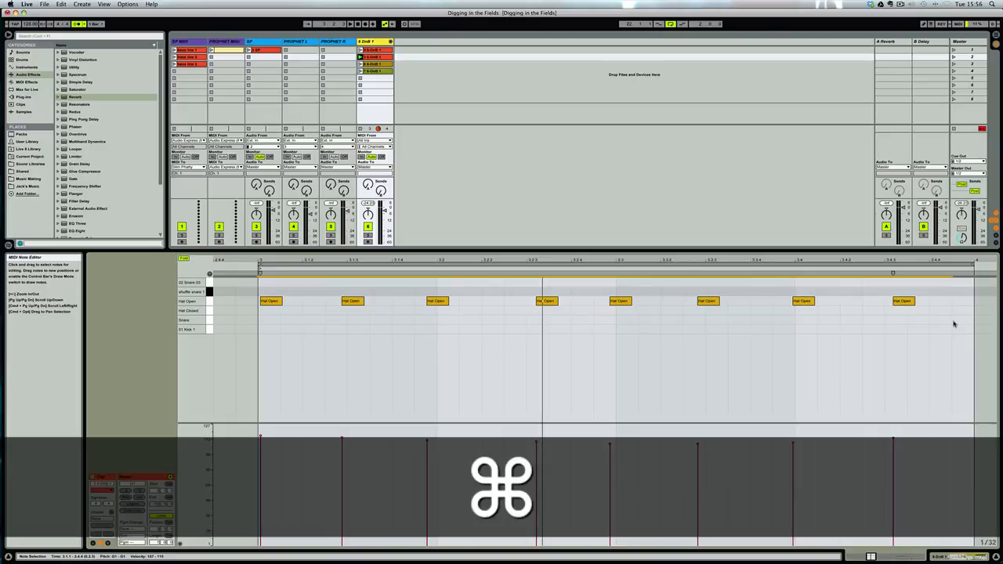
key("super+shift+u")
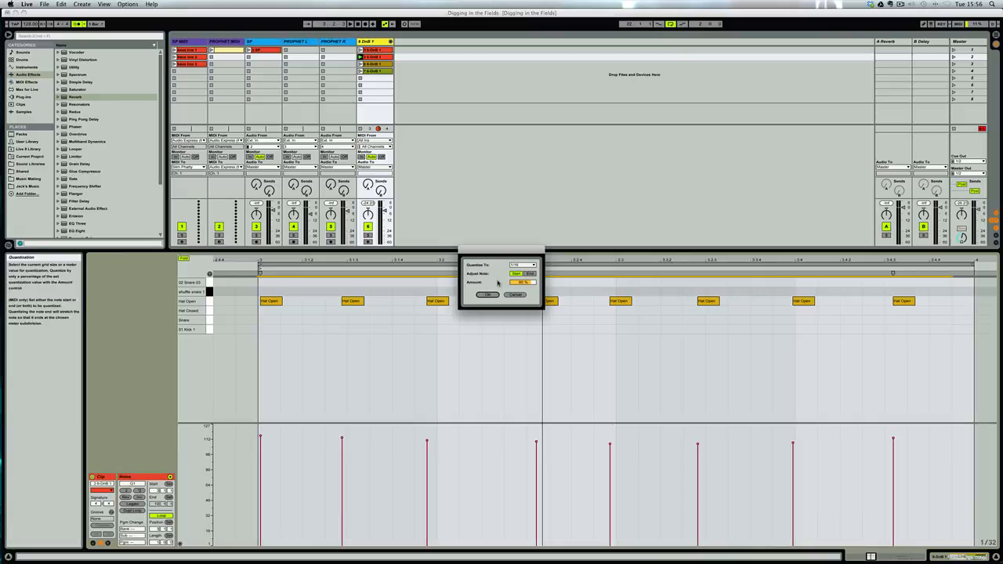
scroll(498, 283, "up", 5)
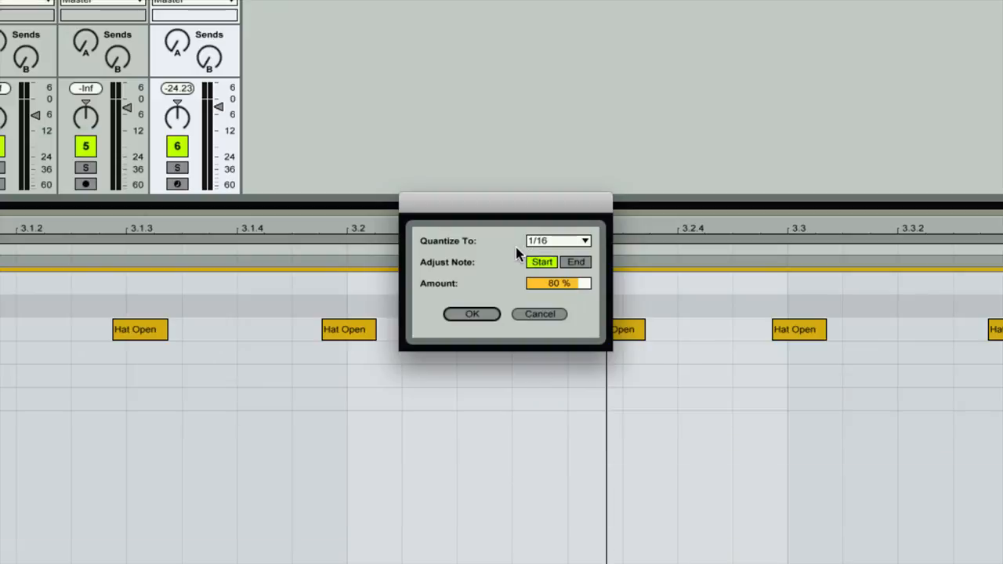
left_click(571, 242)
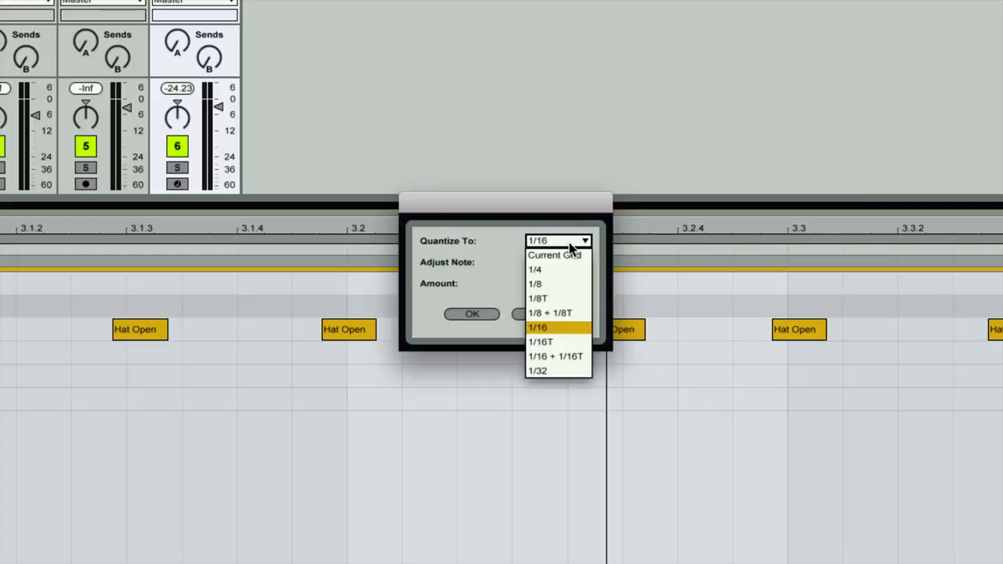
left_click(553, 327)
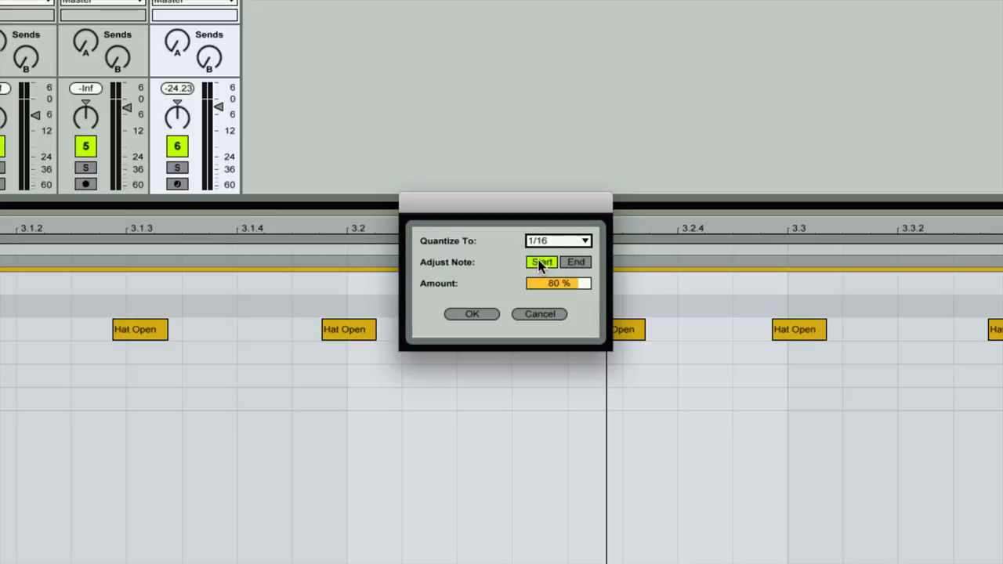
Toggle the quantize adjustment between note starts and note ends, leaving only Start enabled
left_click(574, 264)
left_click(555, 262)
left_click(574, 264)
left_click(552, 261)
left_click(565, 263)
left_click(582, 262)
Quantize the open hat notes with an amount of 100% and play back the loop briefly
left_click_drag(569, 290, 571, 288)
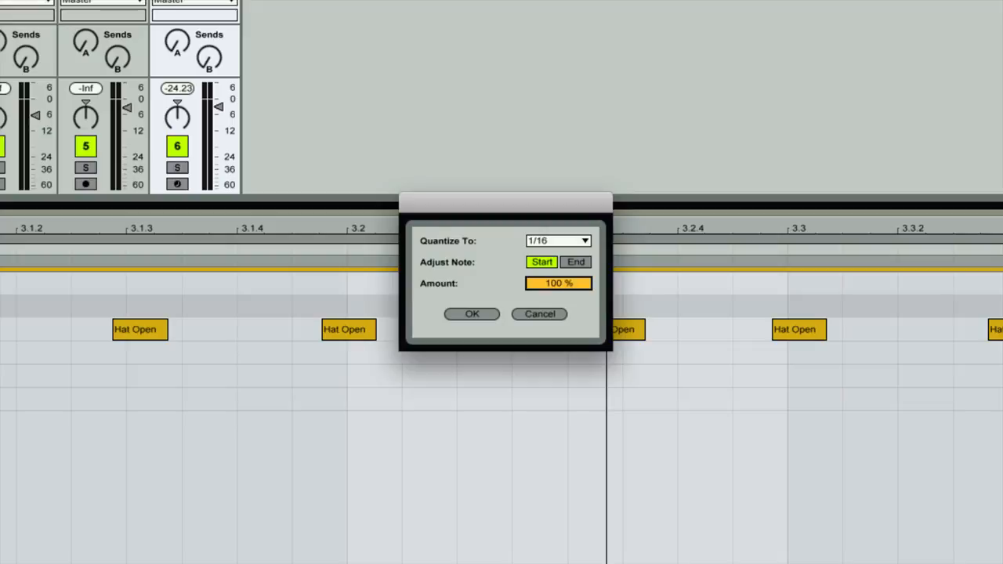
left_click_drag(569, 284, 567, 281)
left_click_drag(569, 286, 560, 269)
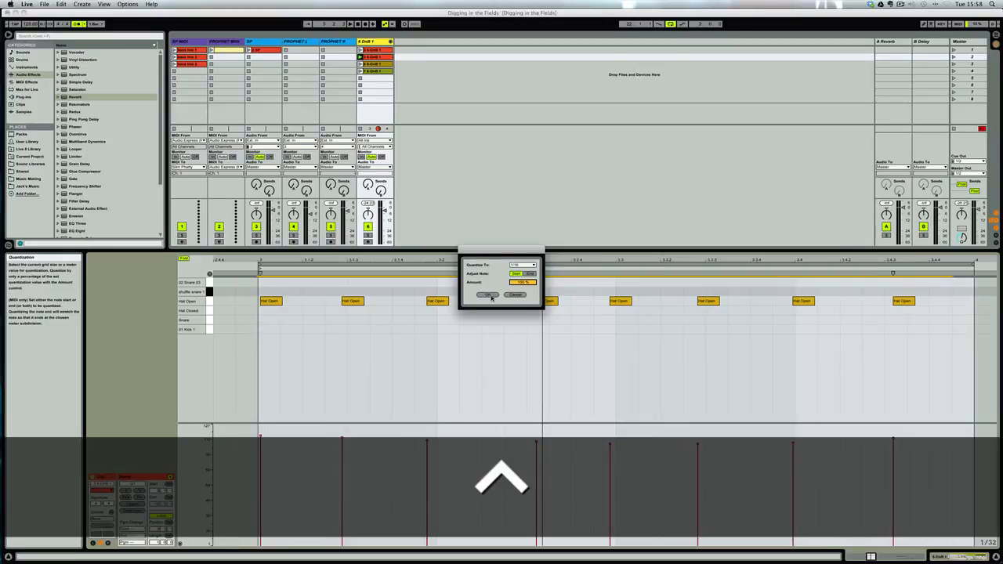
left_click(489, 295)
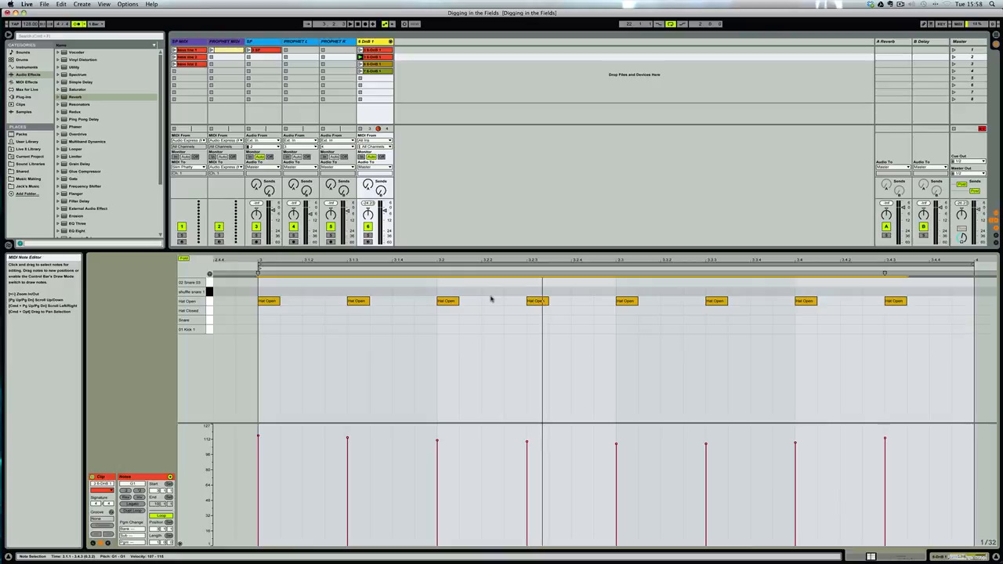
key("space")
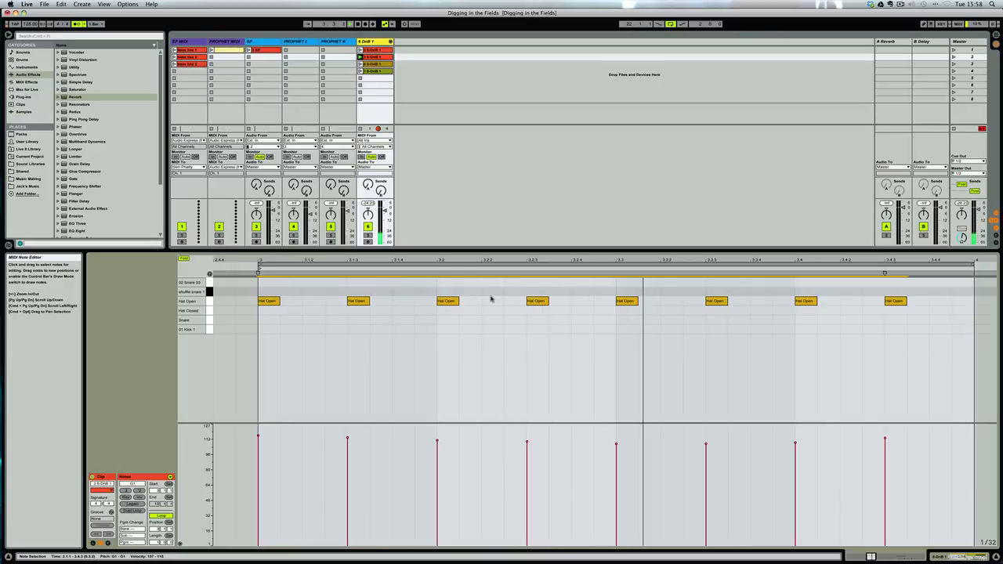
key("space")
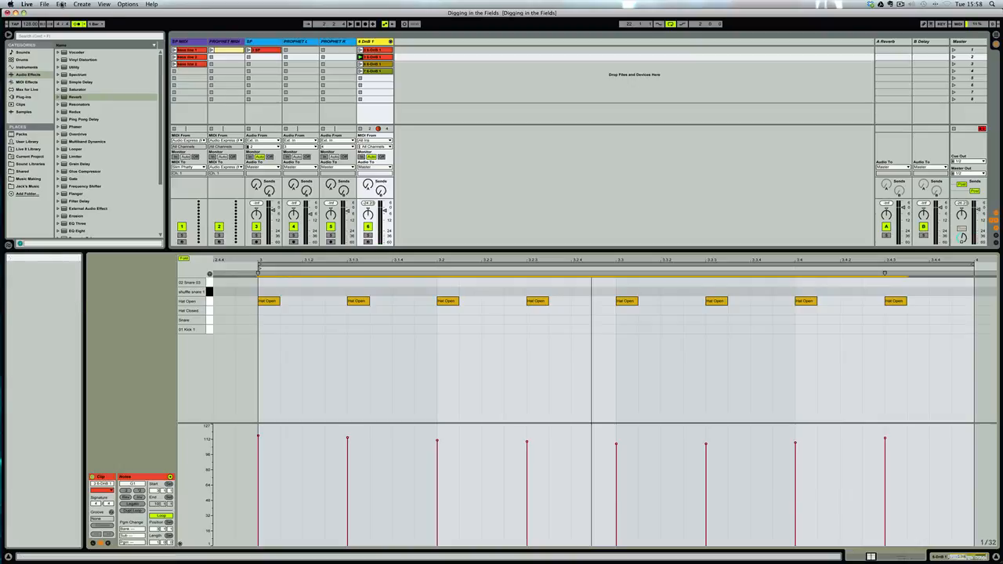
Open the record quantization options
left_click(60, 4)
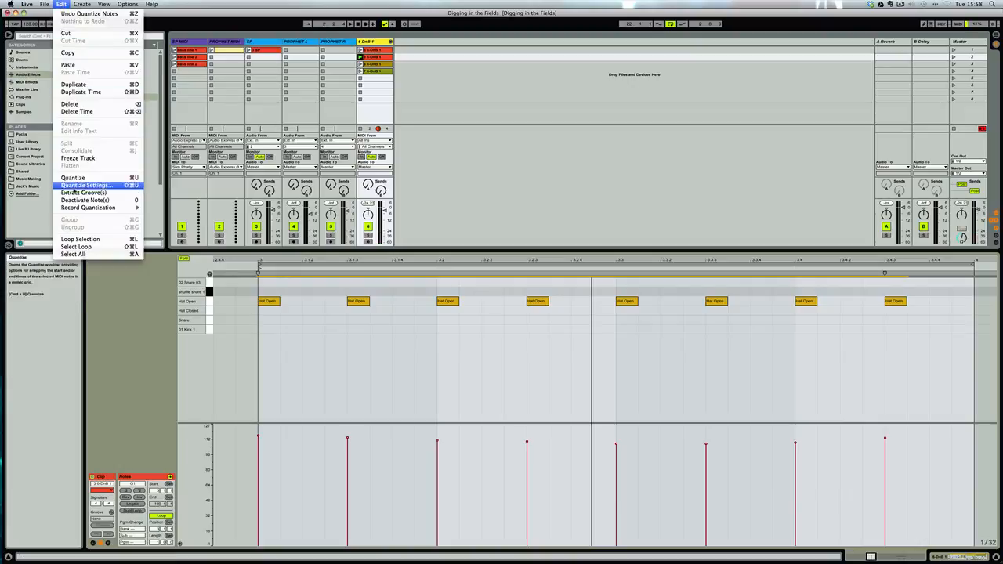
mouse_move(77, 208)
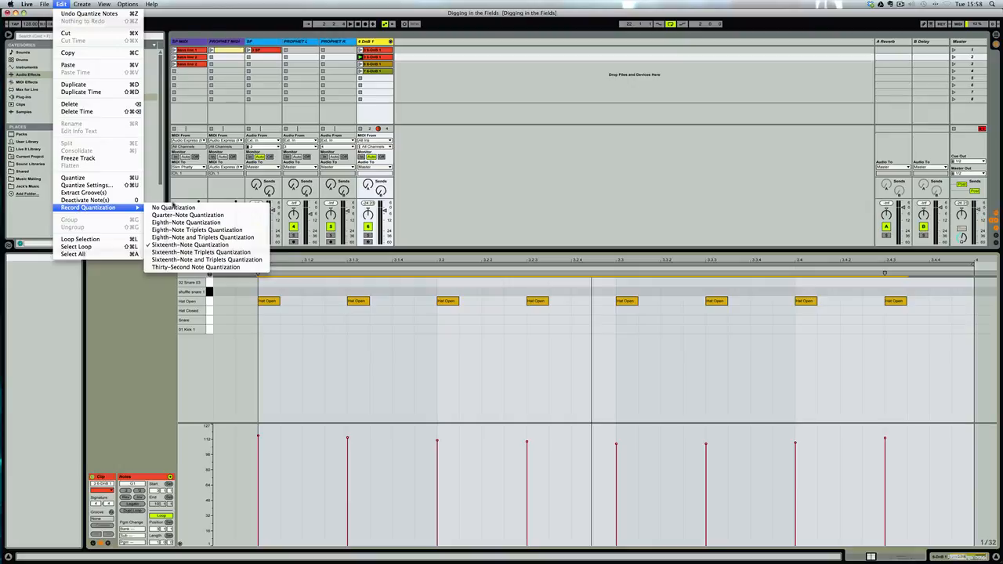